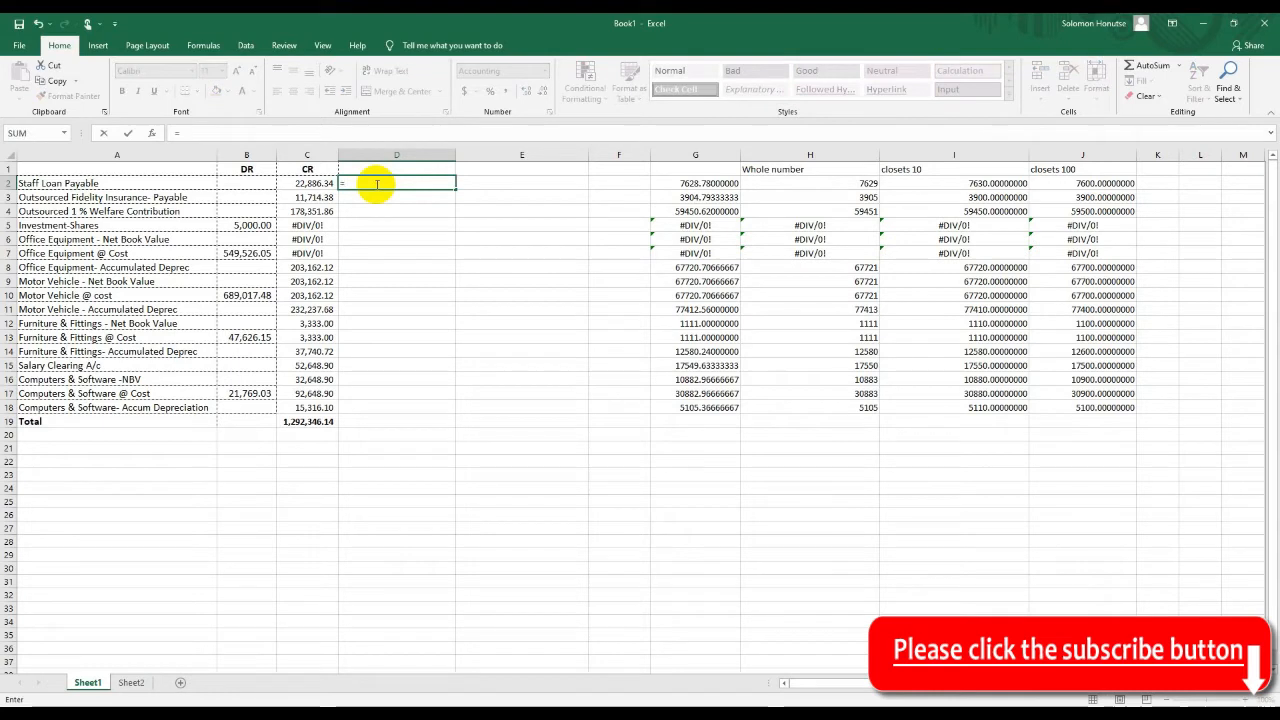
# Start an IF formula in D2 with the logical test C2>20000.
pyautogui.write('if')
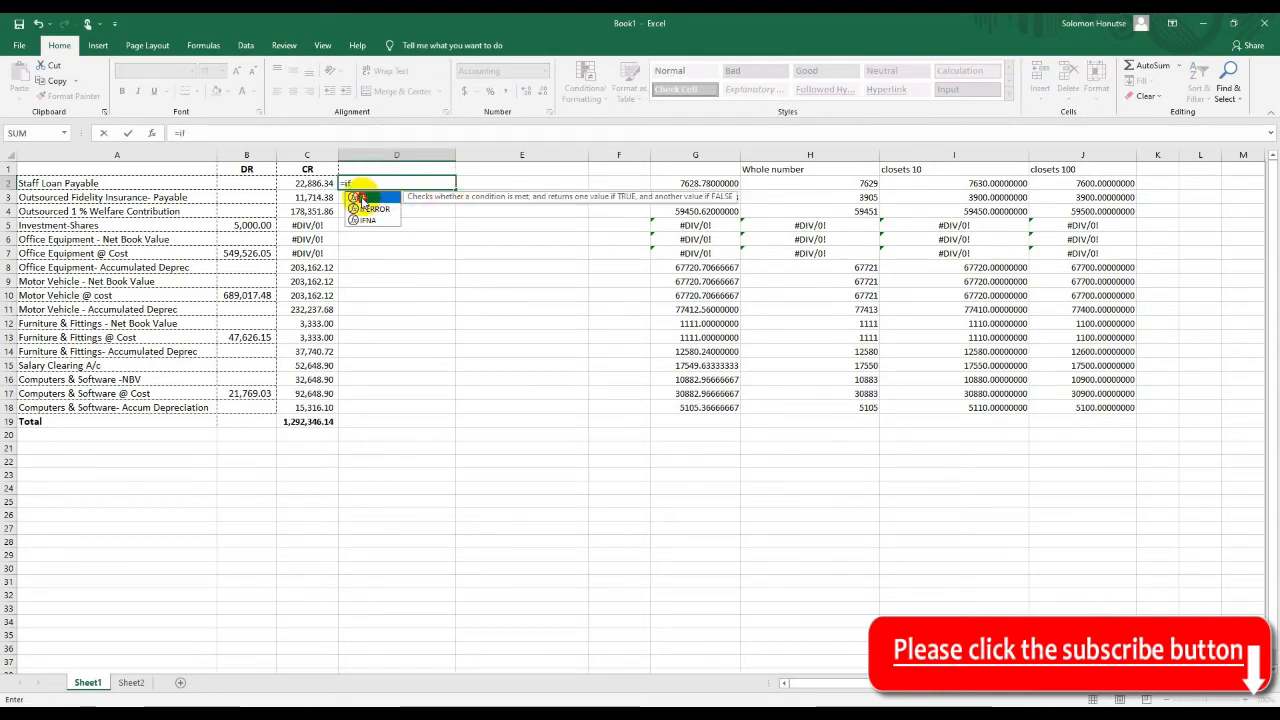
pyautogui.doubleClick(366, 197)
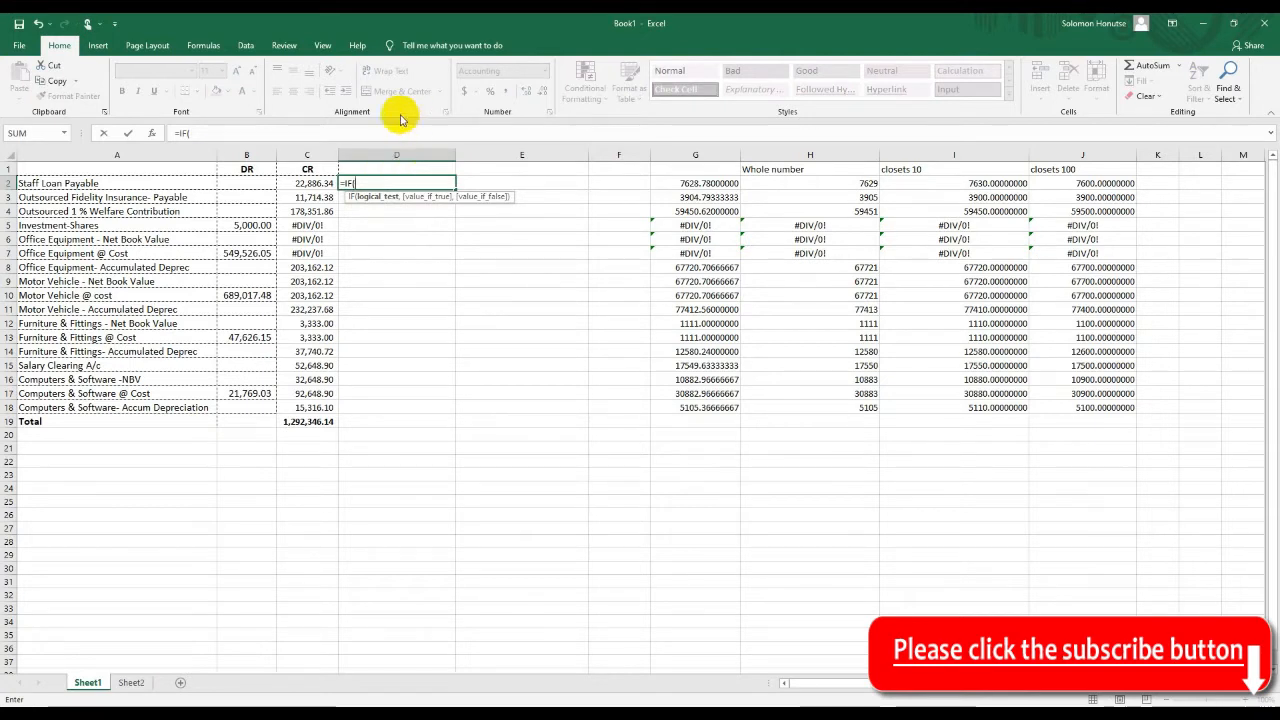
pyautogui.click(305, 185)
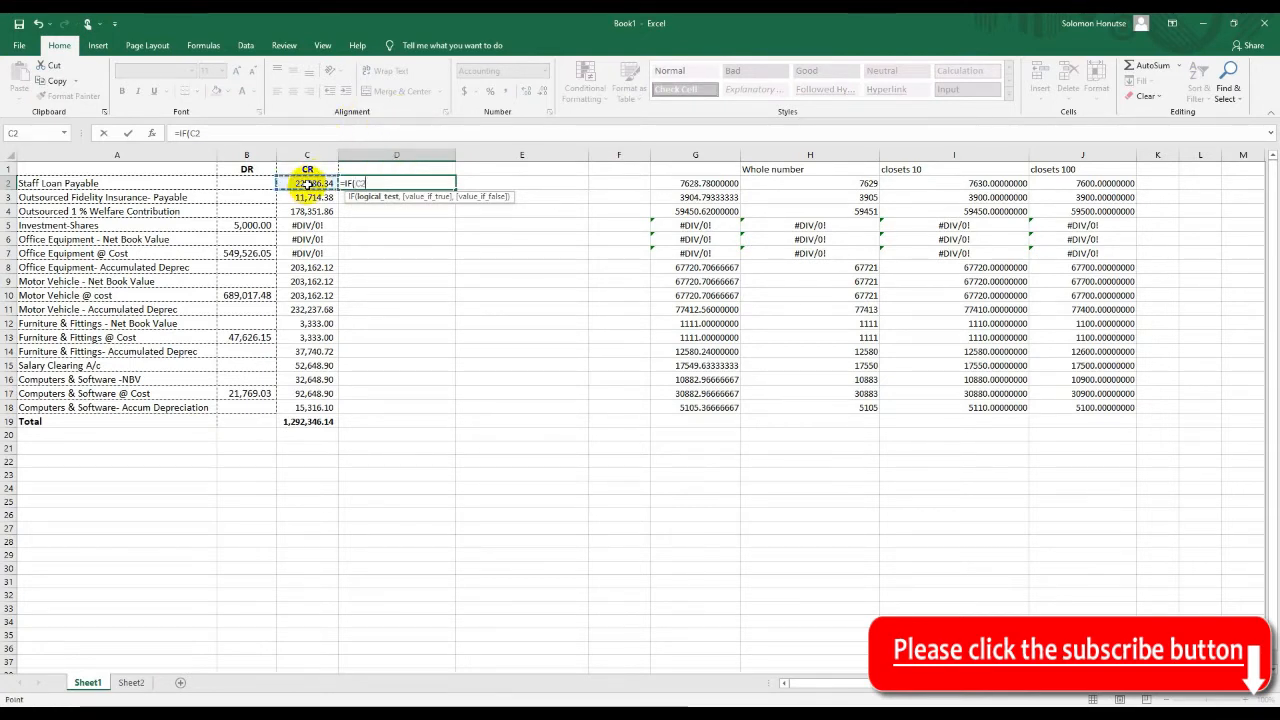
pyautogui.write('>20000')
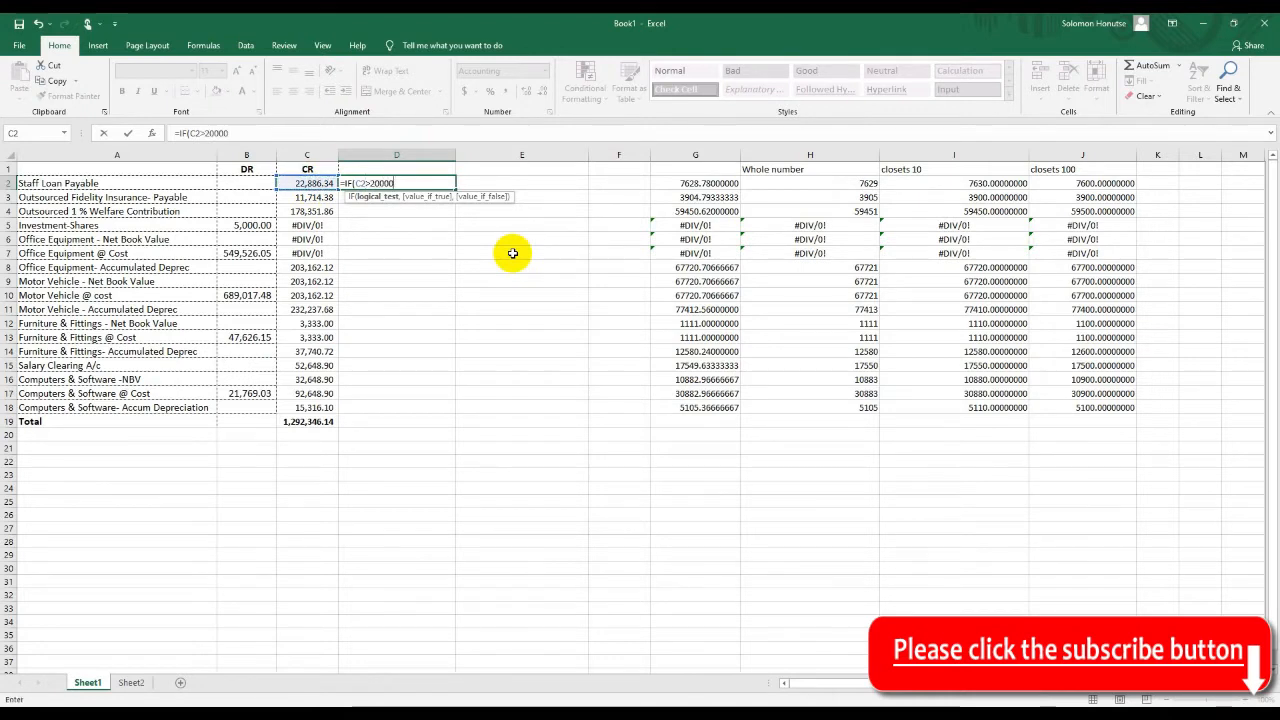
pyautogui.write(',')
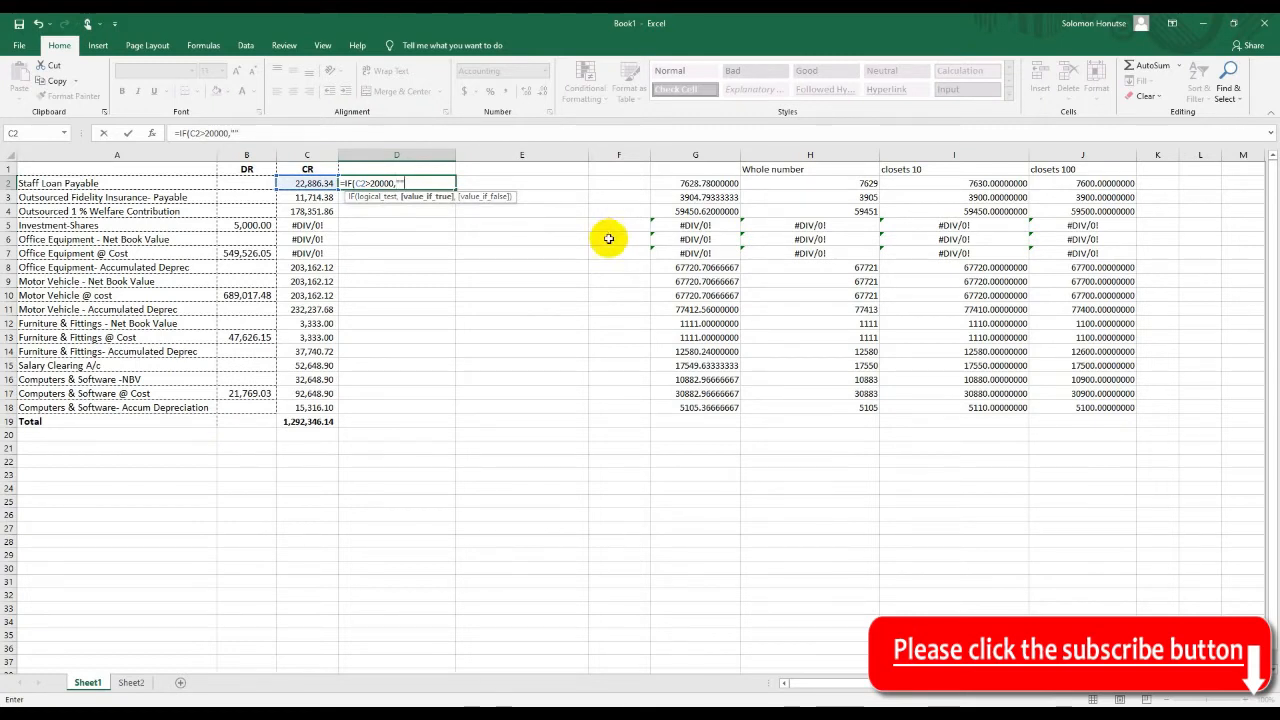
# Enter "TRUE" as the value-if-true text of the IF formula in D2.
pyautogui.press('Escape')
pyautogui.write('T')
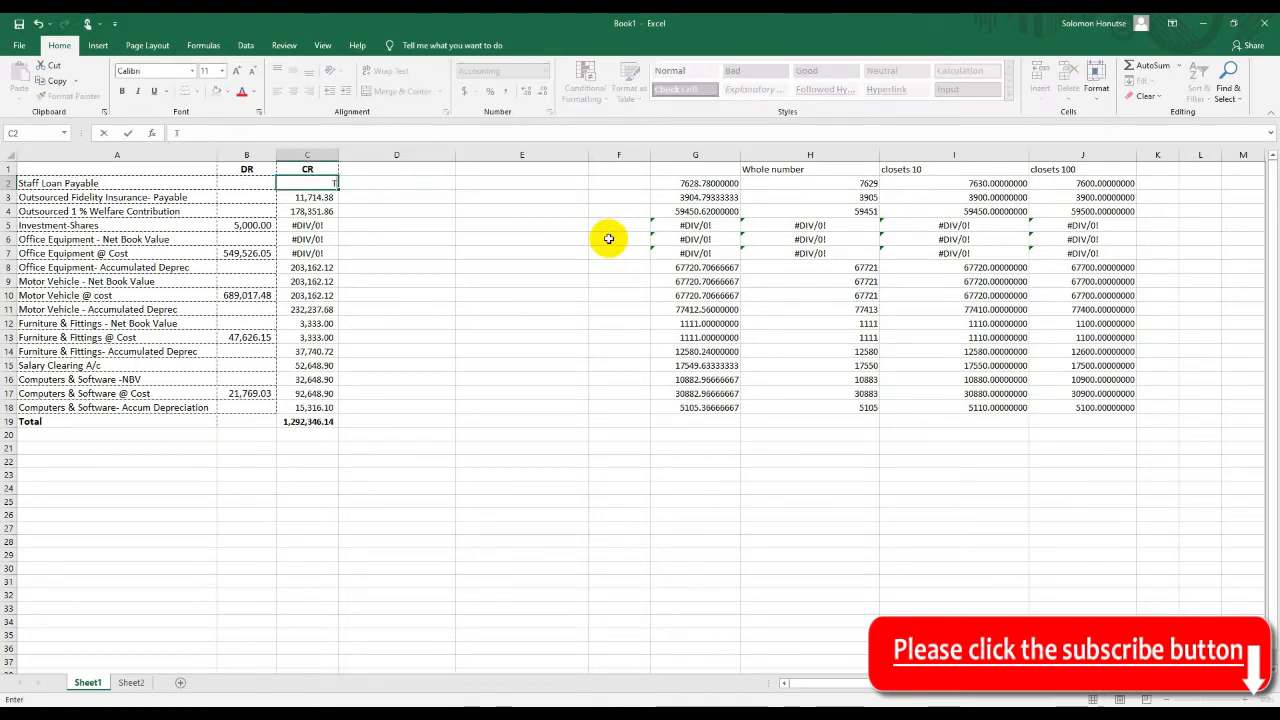
pyautogui.press('Escape')
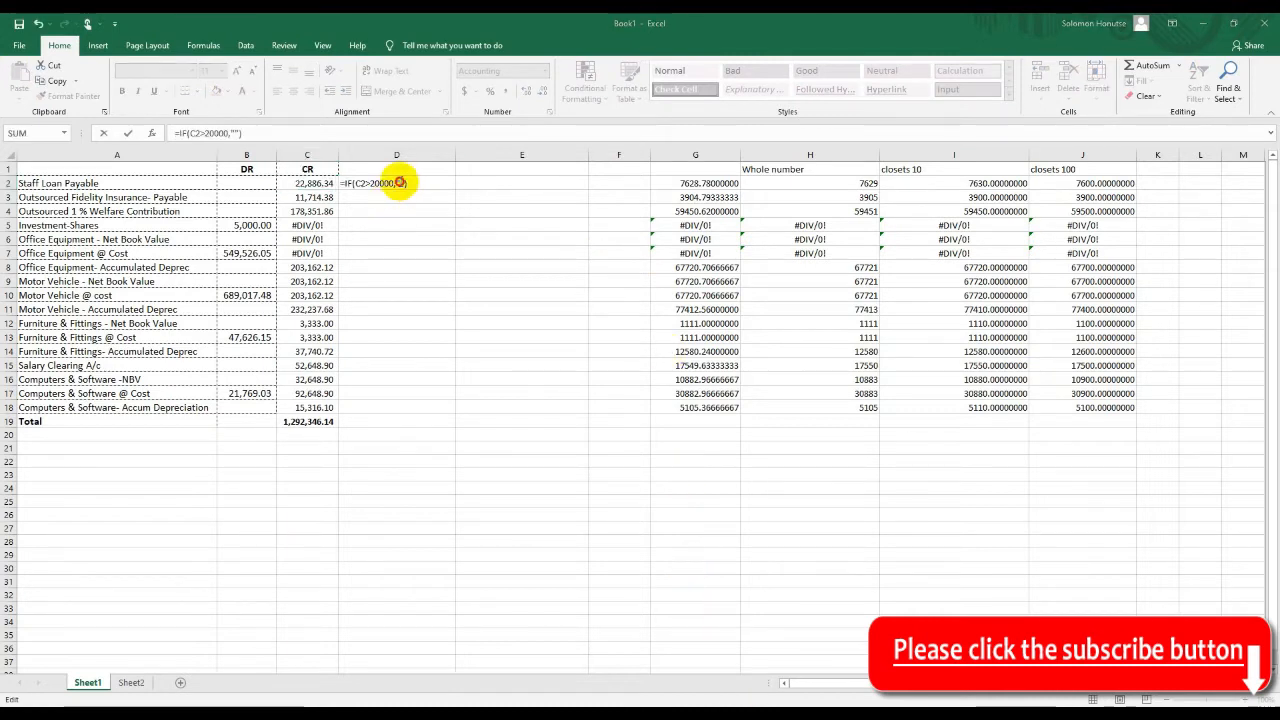
pyautogui.click(401, 183)
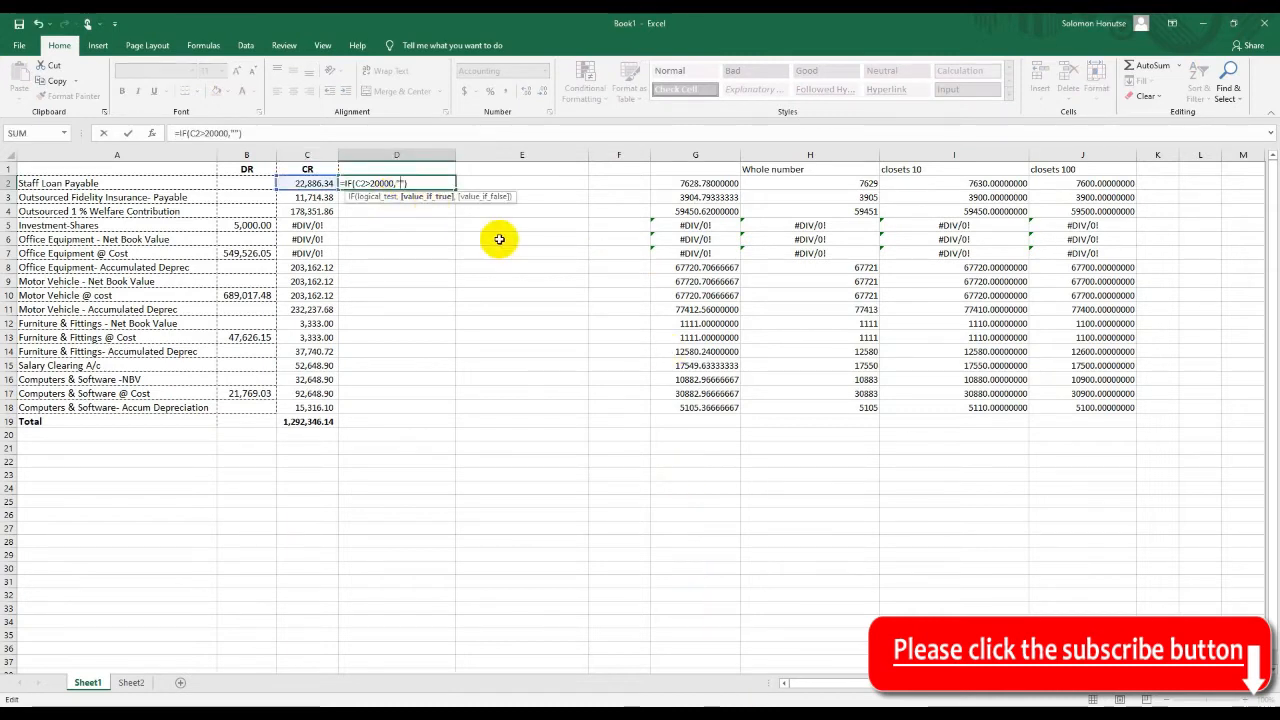
pyautogui.write('TRU')
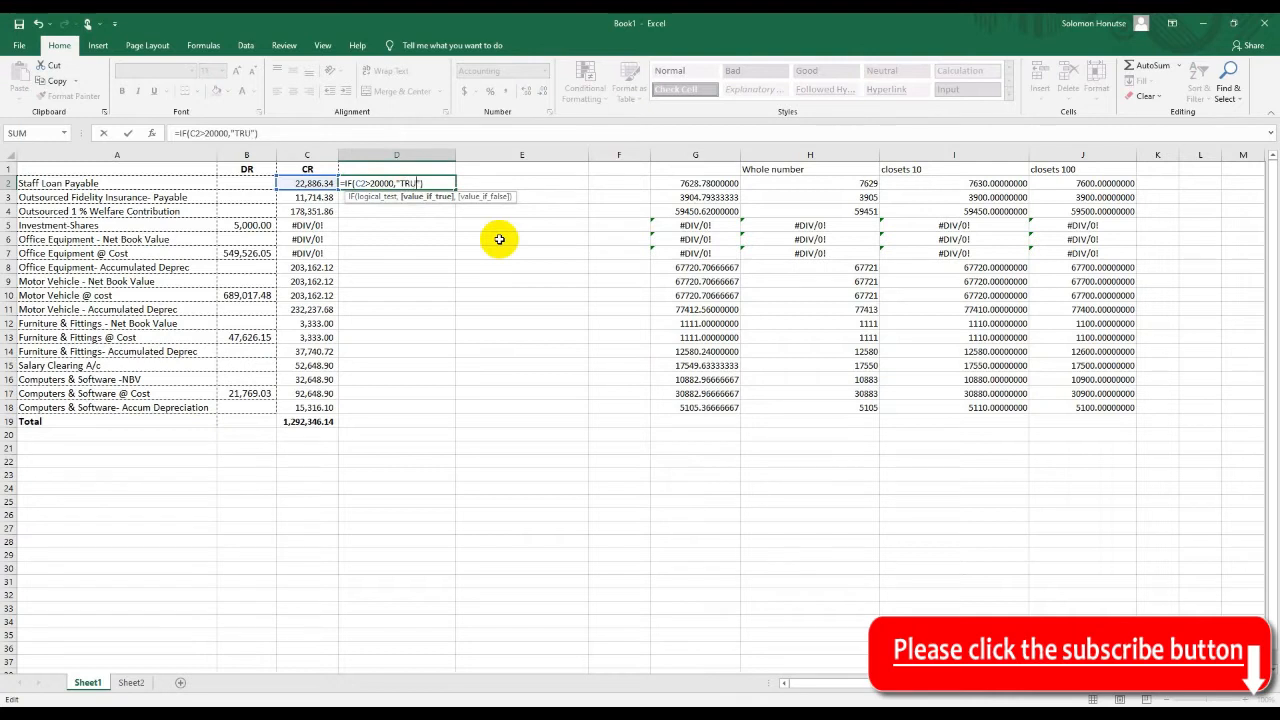
pyautogui.write('E')
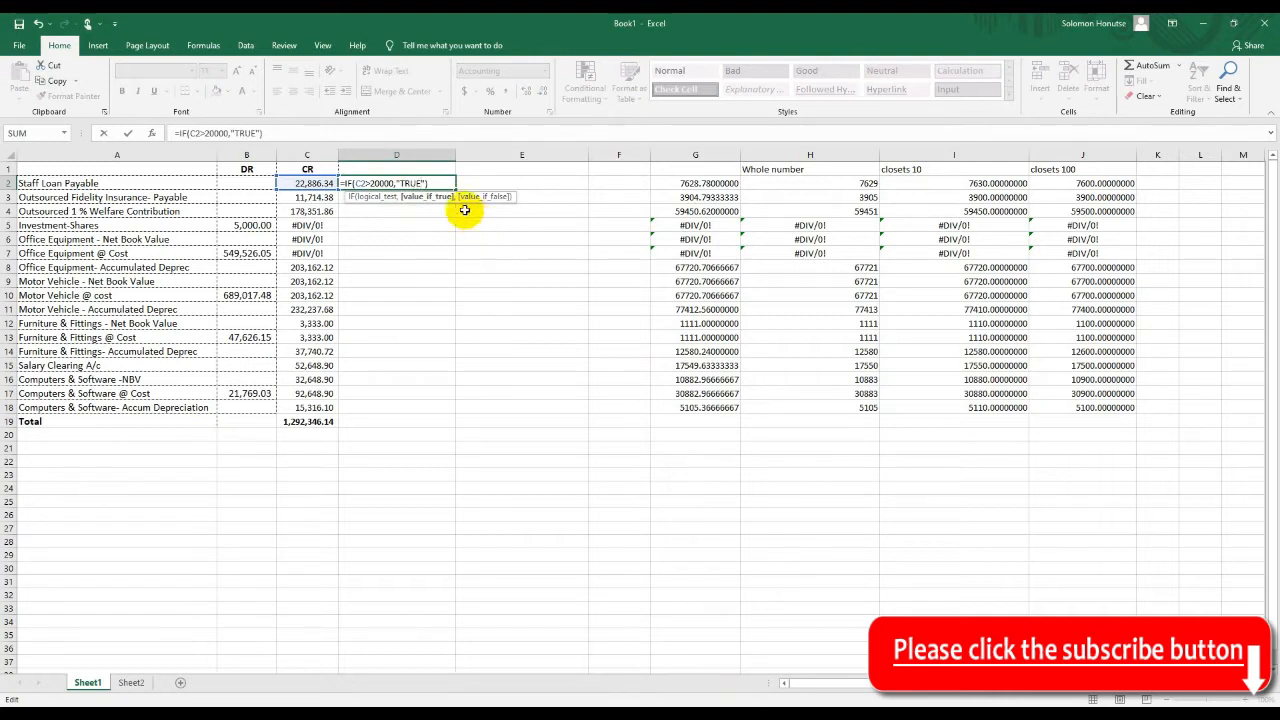
pyautogui.click(434, 183)
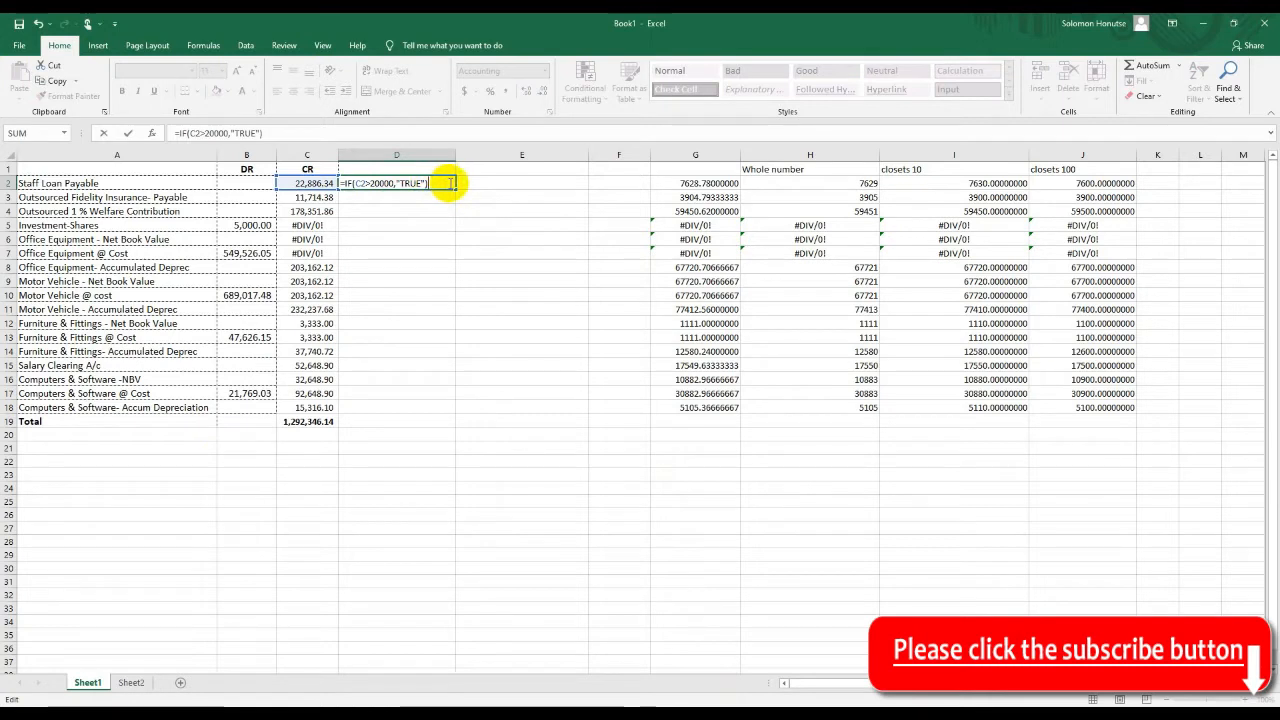
# Replace the value-if-true text in D2's IF formula with "VALUE >20000".
pyautogui.moveTo(422, 184); pyautogui.dragTo(404, 183)
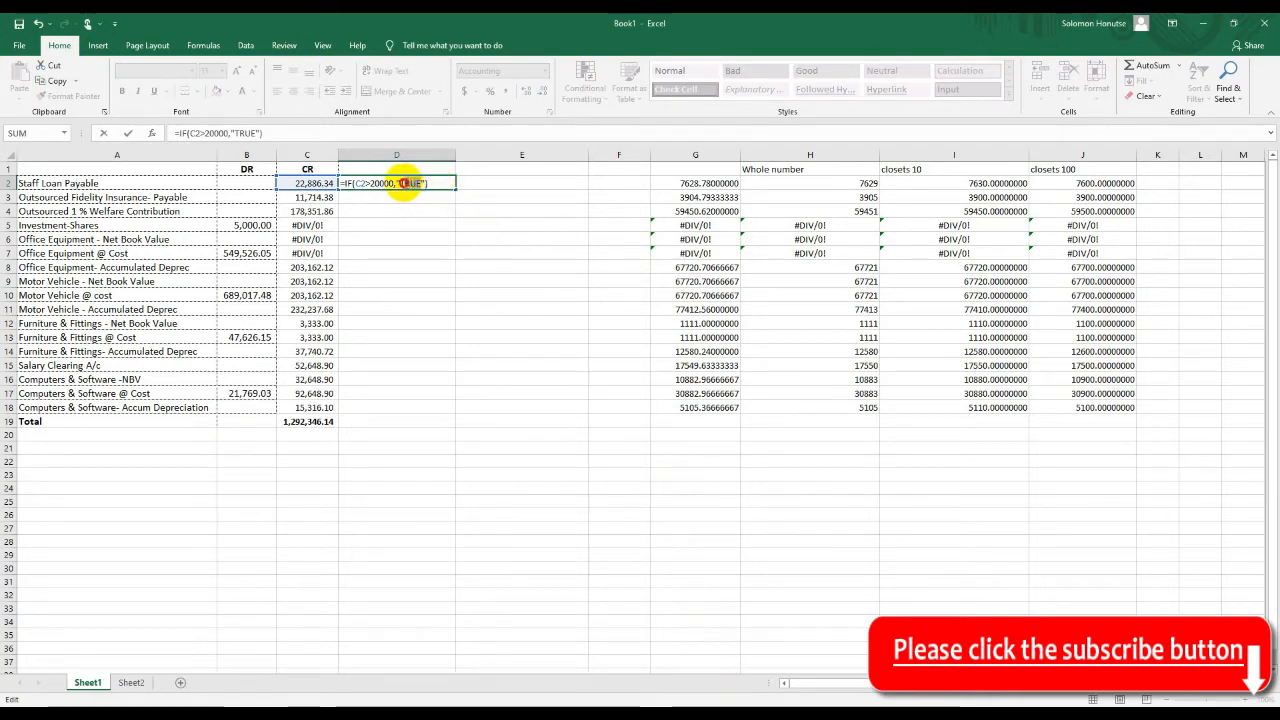
pyautogui.write('VA')
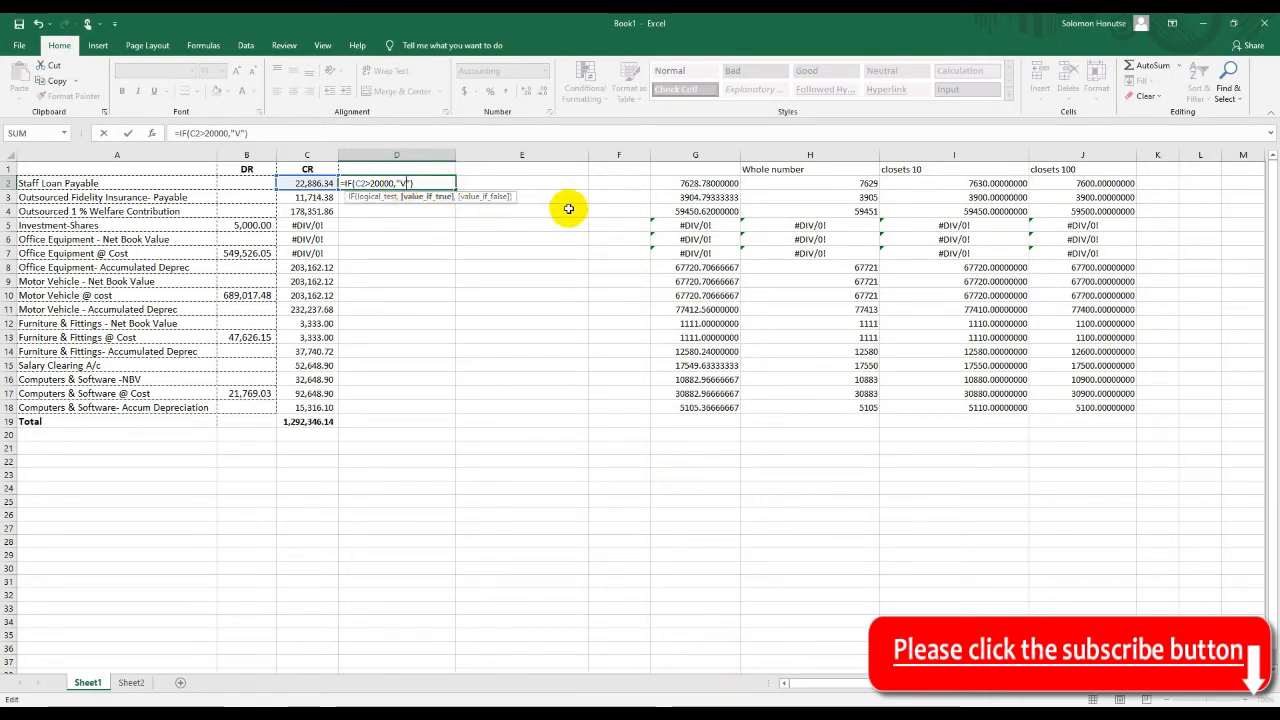
pyautogui.write('LUE')
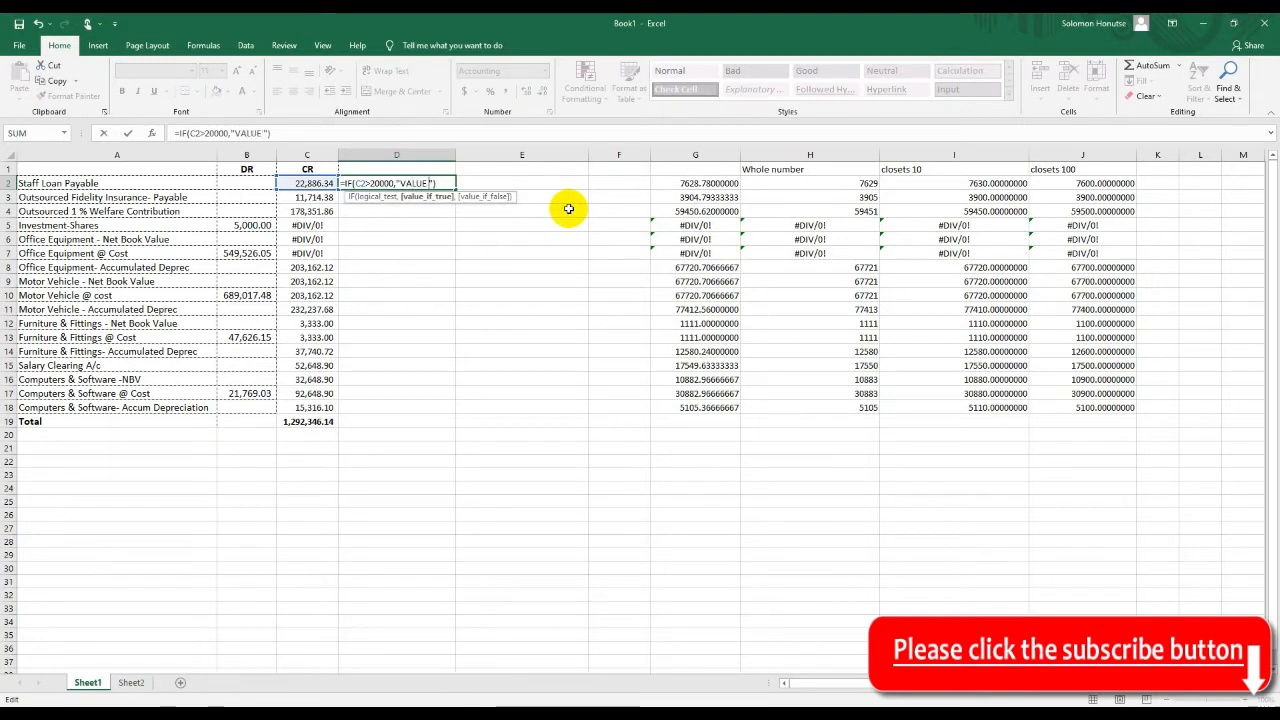
pyautogui.write(' >')
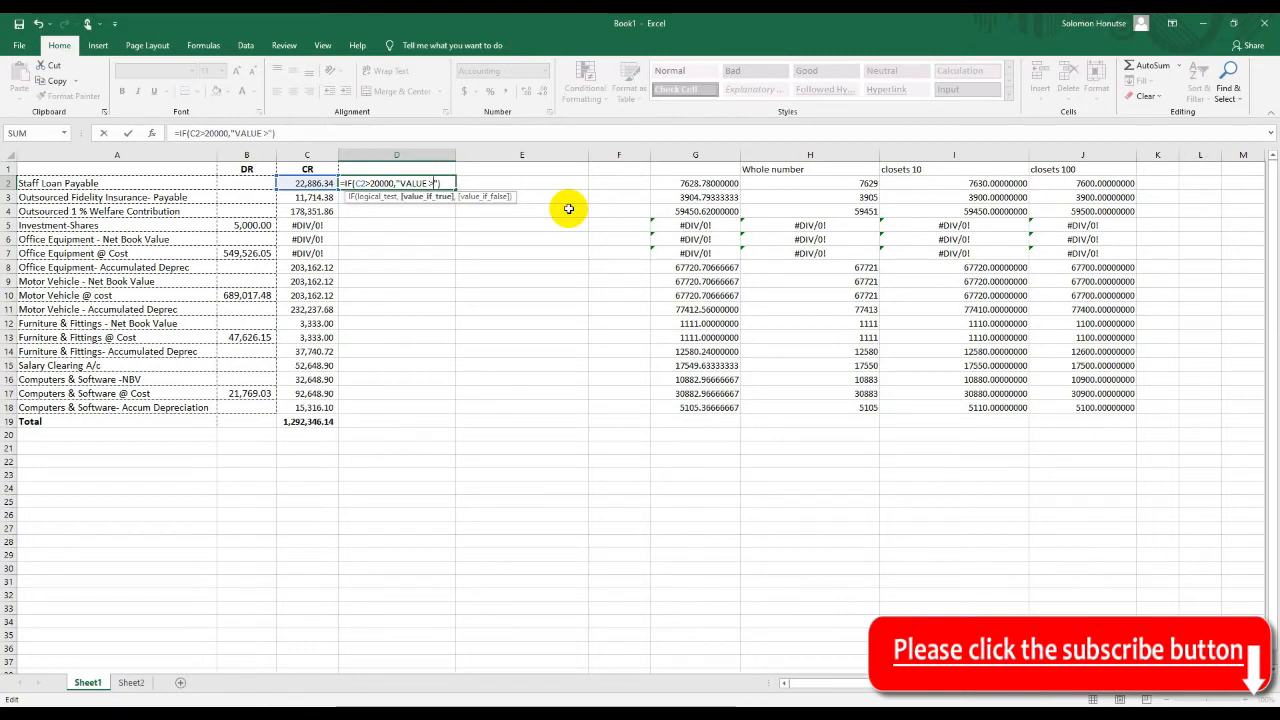
pyautogui.write('20000,')
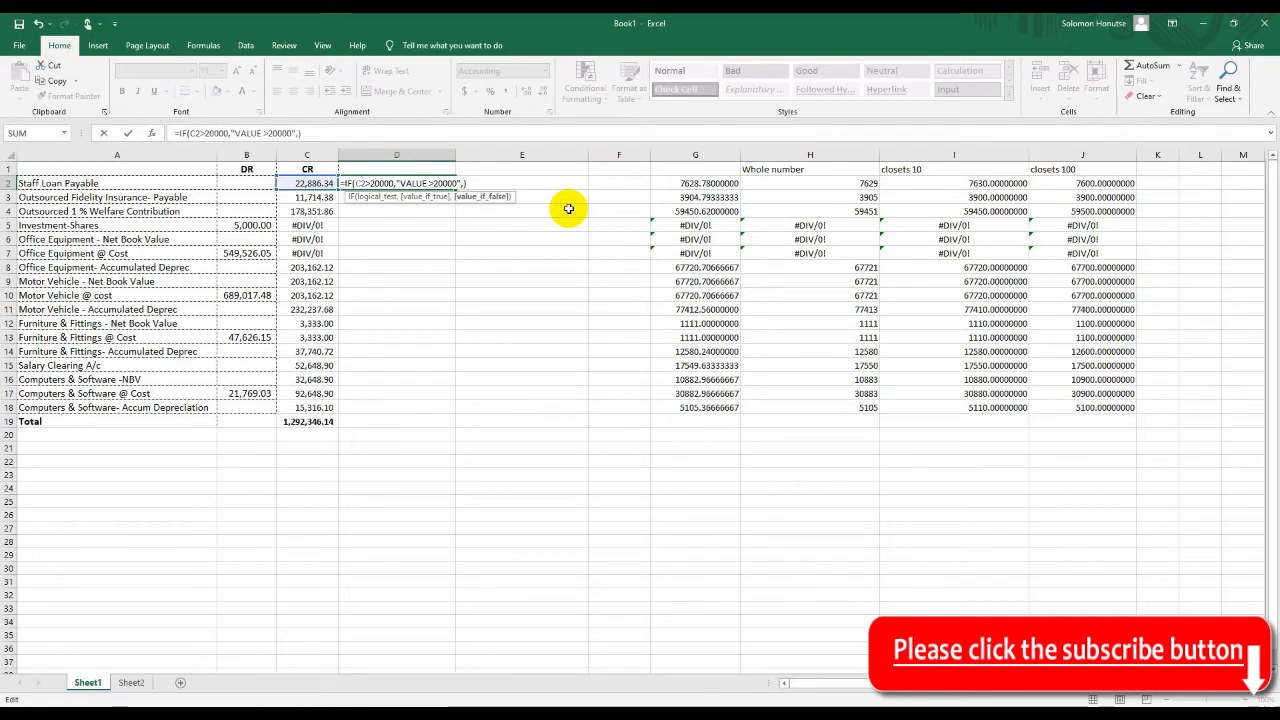
# Enter "VALUE>20000" as the value-if-false text and complete the IF formula in D2.
pyautogui.write('"')
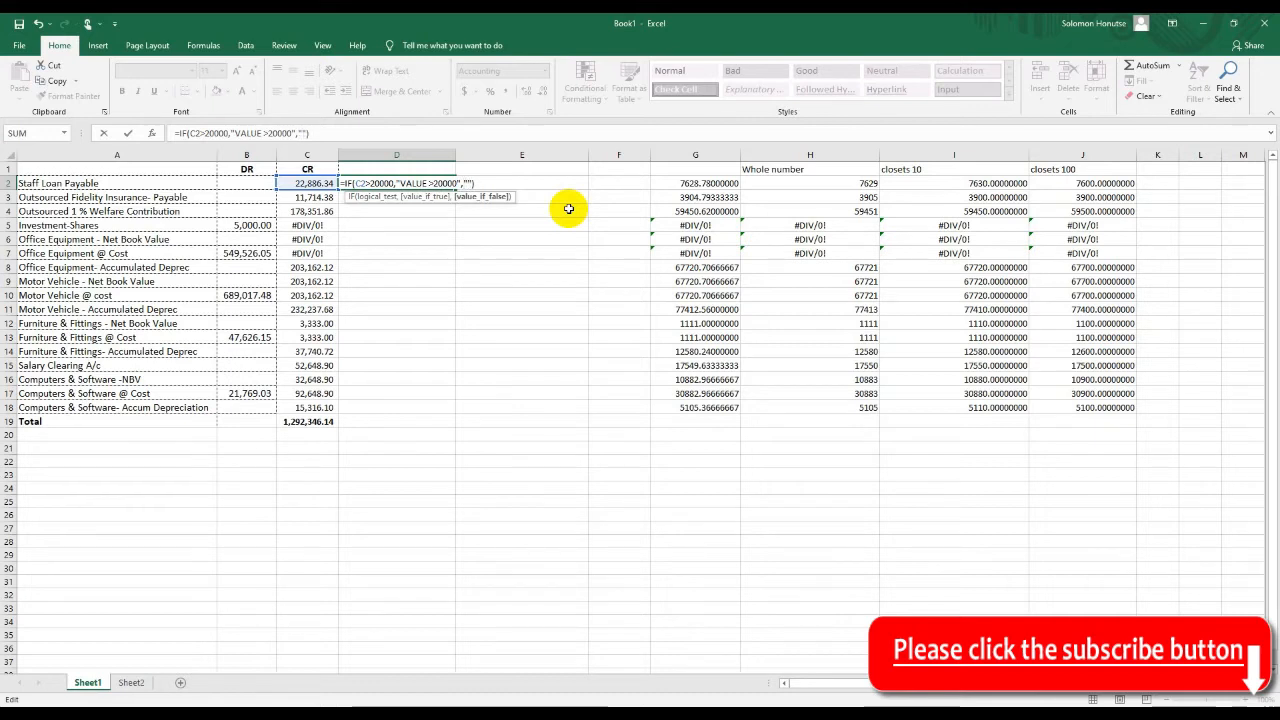
pyautogui.write('VAULURE')
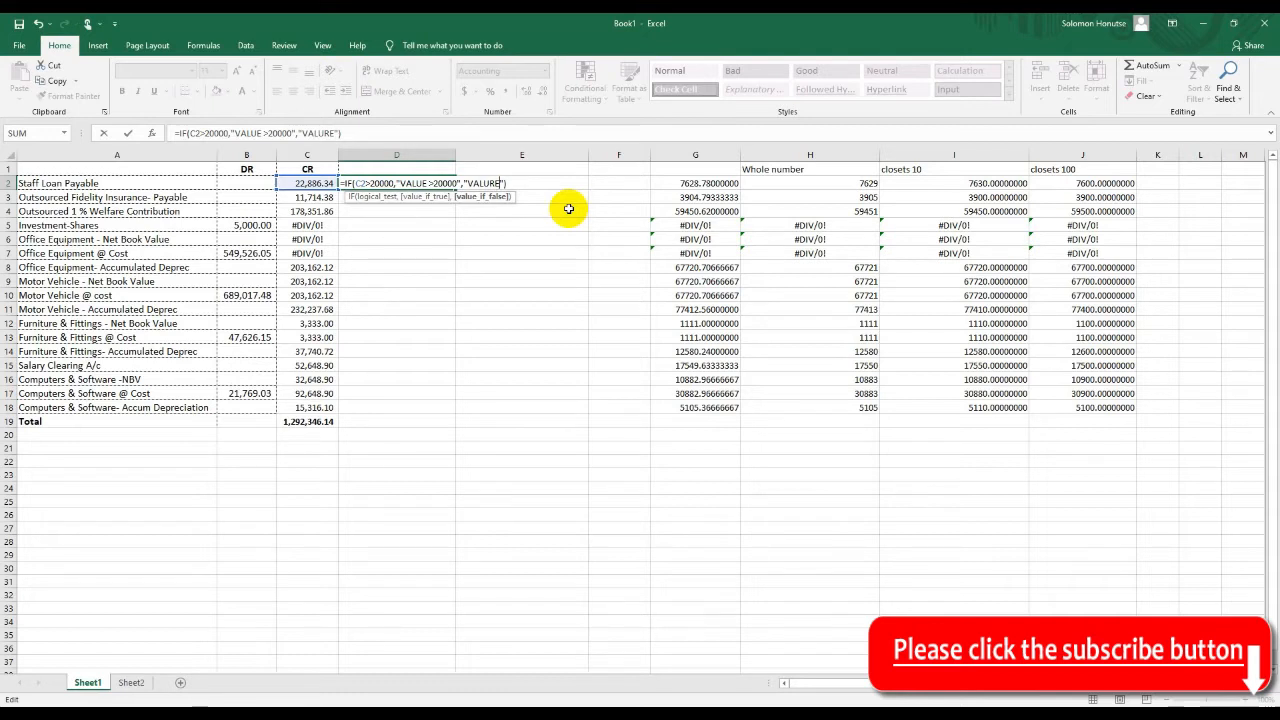
pyautogui.press('BackSpace')
pyautogui.press('BackSpace')
pyautogui.write('E>20000')
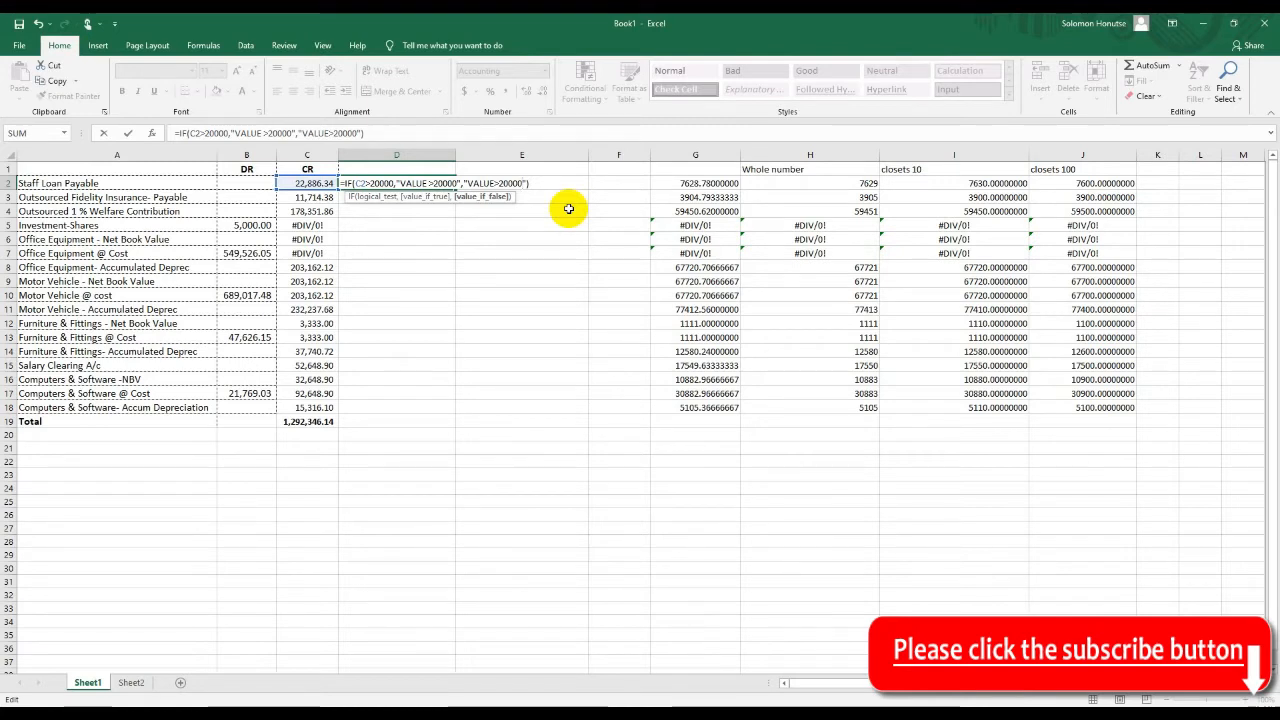
pyautogui.press('Return')
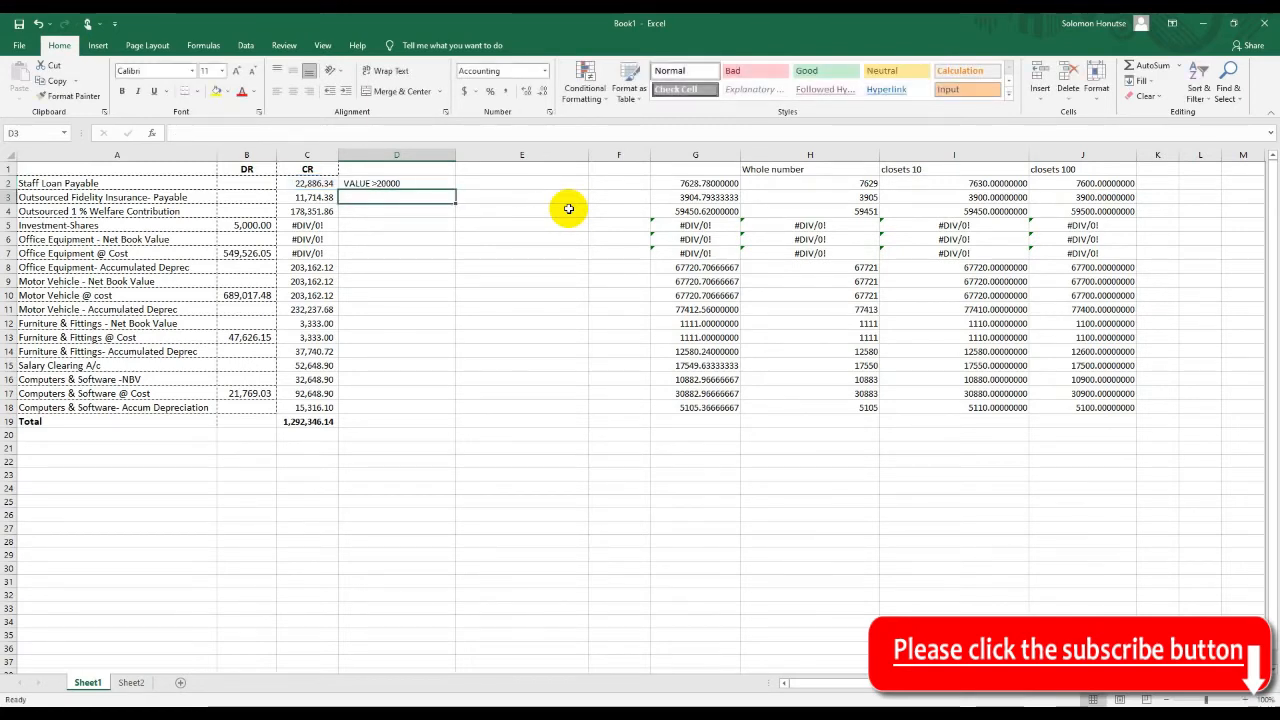
# Enter the heading "IF Function" in D1 above the formula column.
pyautogui.click(316, 183)
pyautogui.click(405, 184)
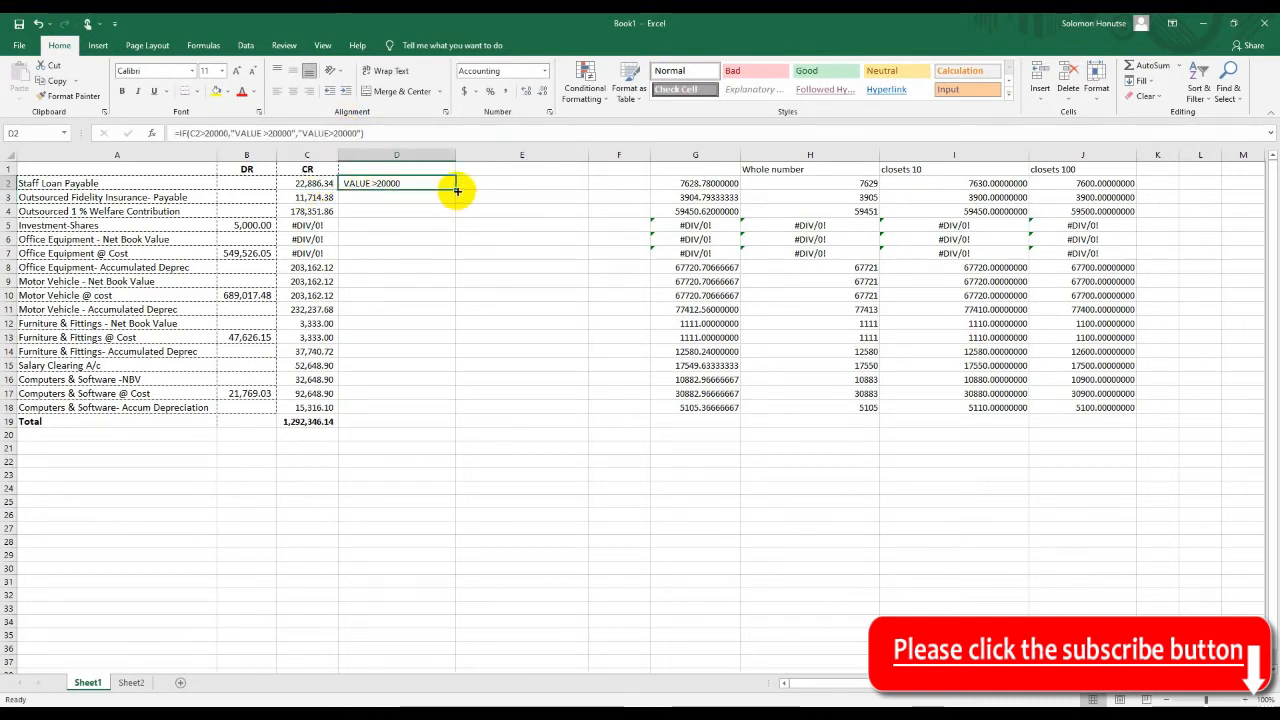
pyautogui.click(393, 168)
pyautogui.doubleClick(393, 168)
pyautogui.write('IF')
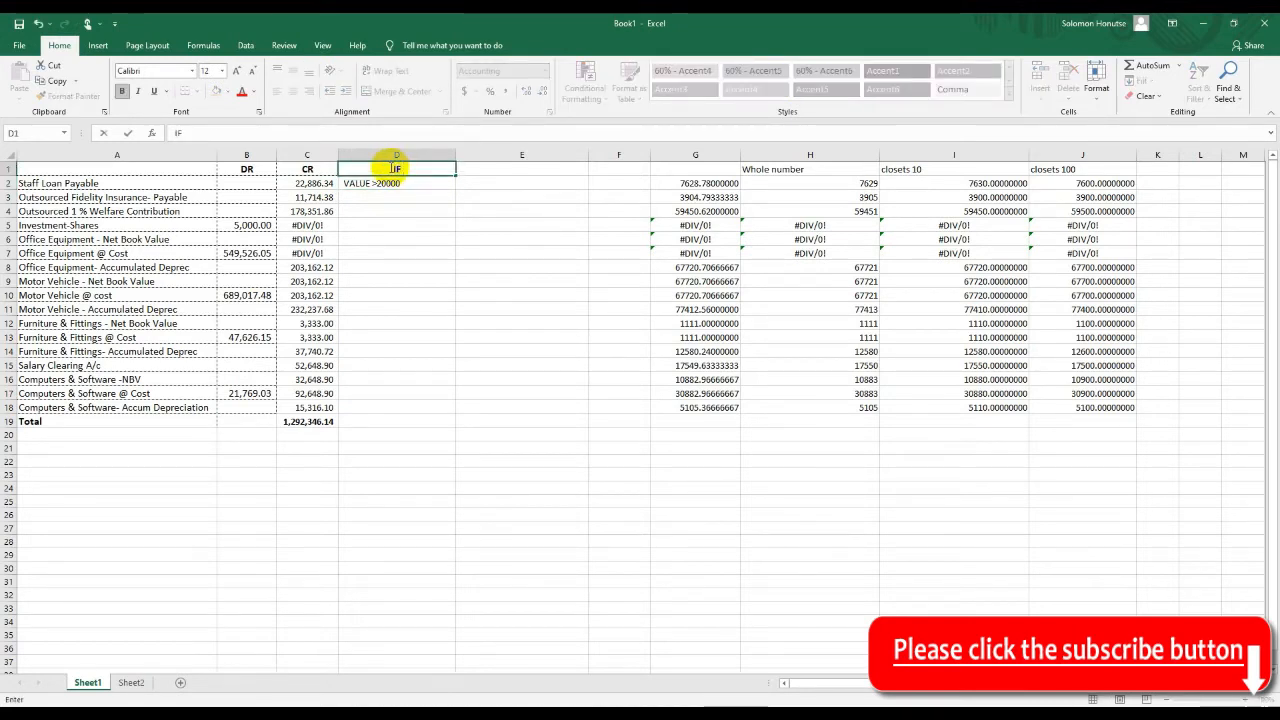
pyautogui.write(' Function')
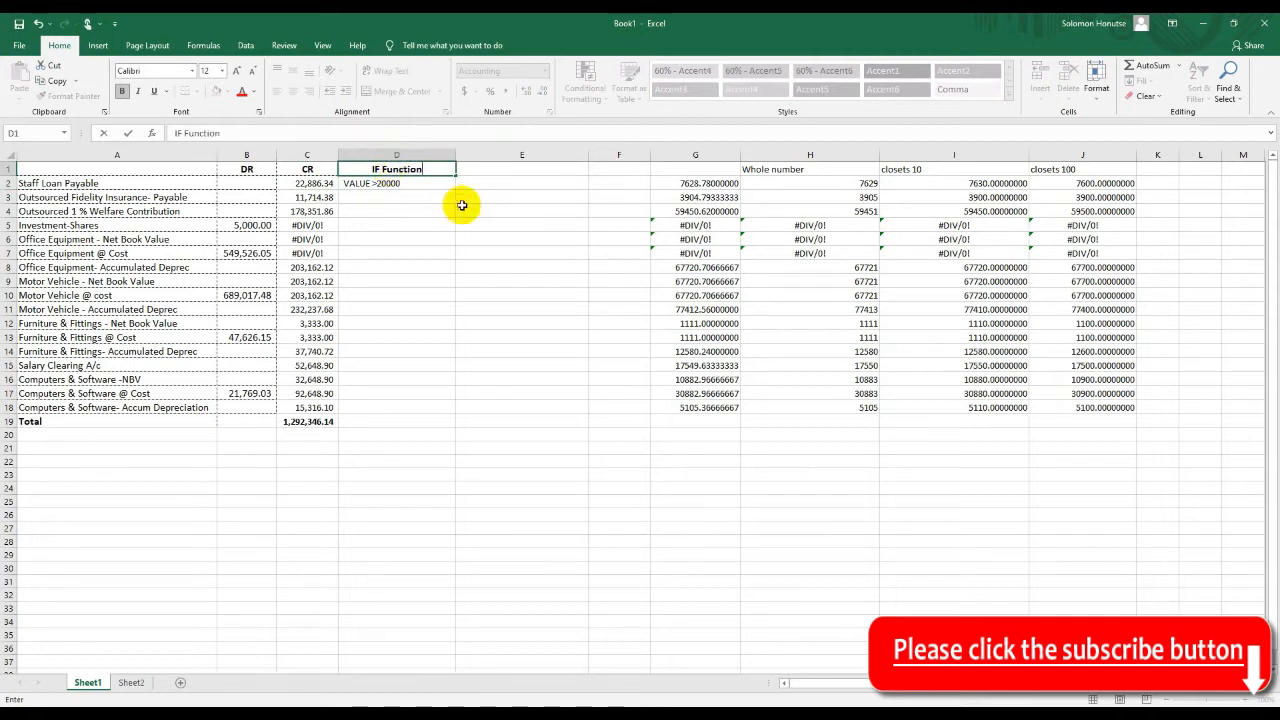
# Fill the IF formula from D2 down to D18 and select rows 12 and 13 to check their results.
pyautogui.click(430, 194)
pyautogui.moveTo(457, 191); pyautogui.dragTo(449, 408)
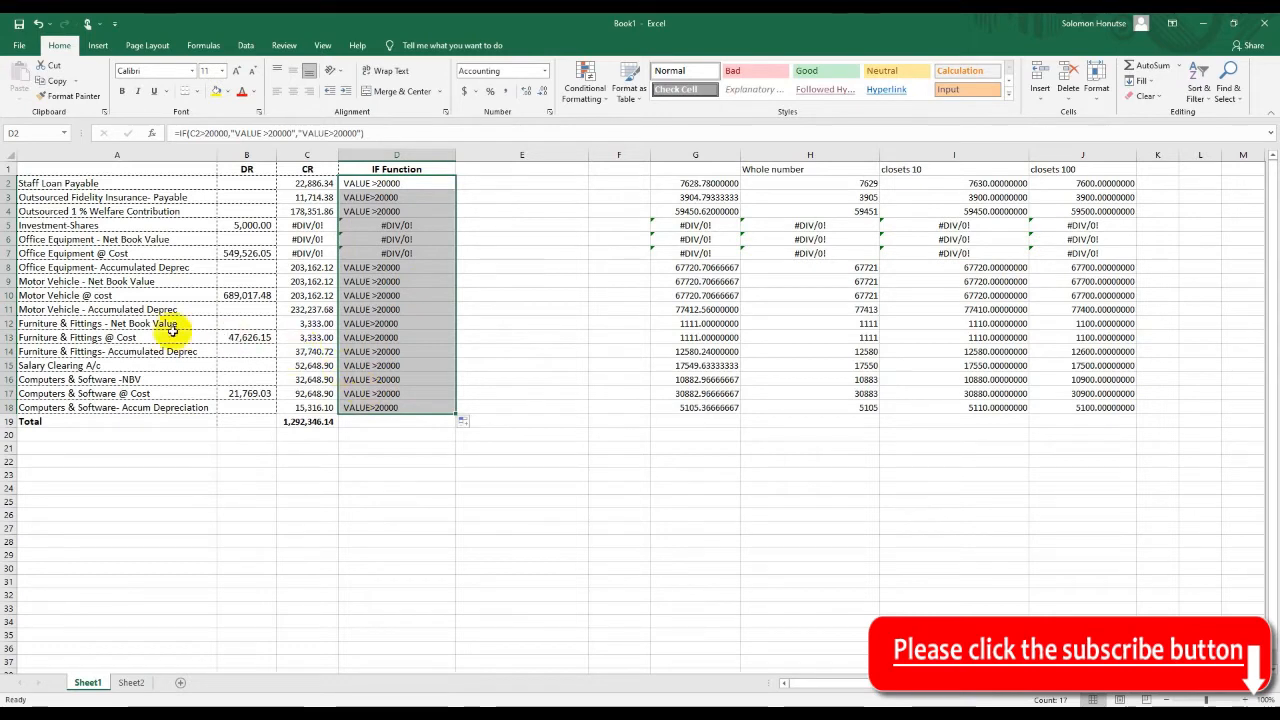
pyautogui.click(10, 325)
pyautogui.moveTo(12, 333)
pyautogui.mouseDown()
pyautogui.moveTo(14, 352)
pyautogui.moveTo(16, 338)
pyautogui.mouseUp()
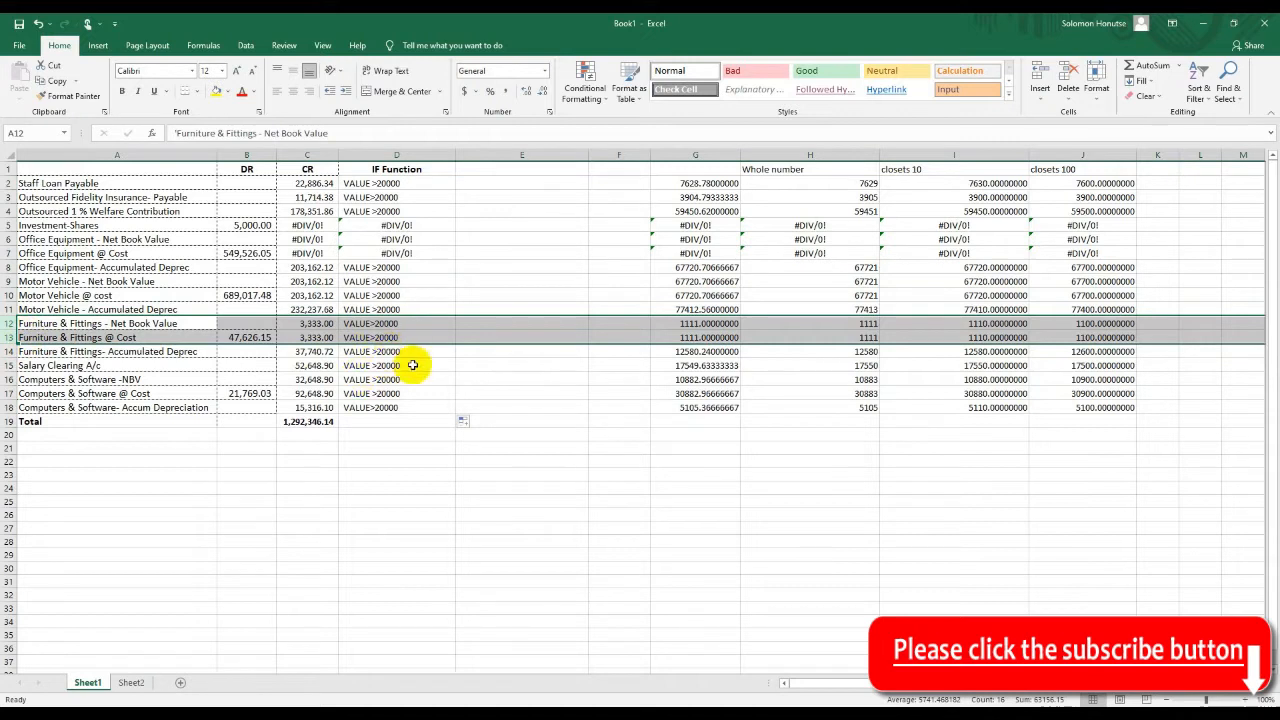
# Change the value-if-false text in D2's IF formula to "VALUE<20000" and refill the formula down to D18.
pyautogui.click(401, 183)
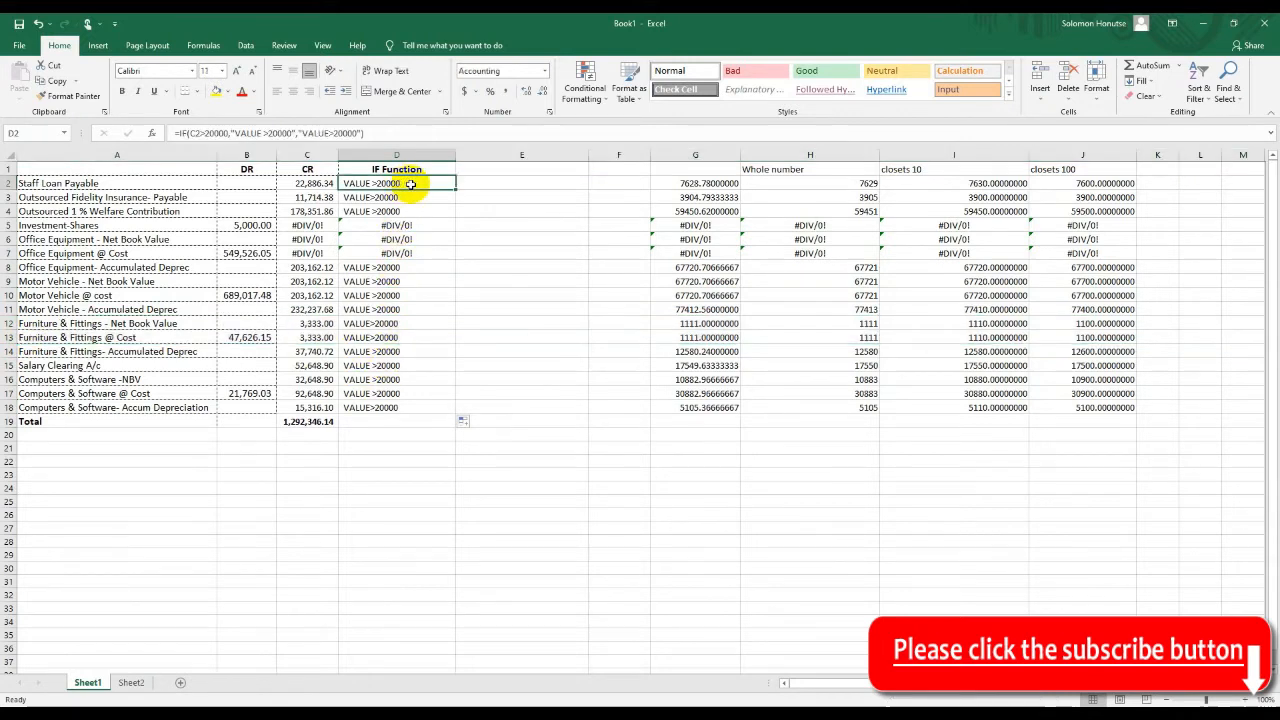
pyautogui.doubleClick(400, 183)
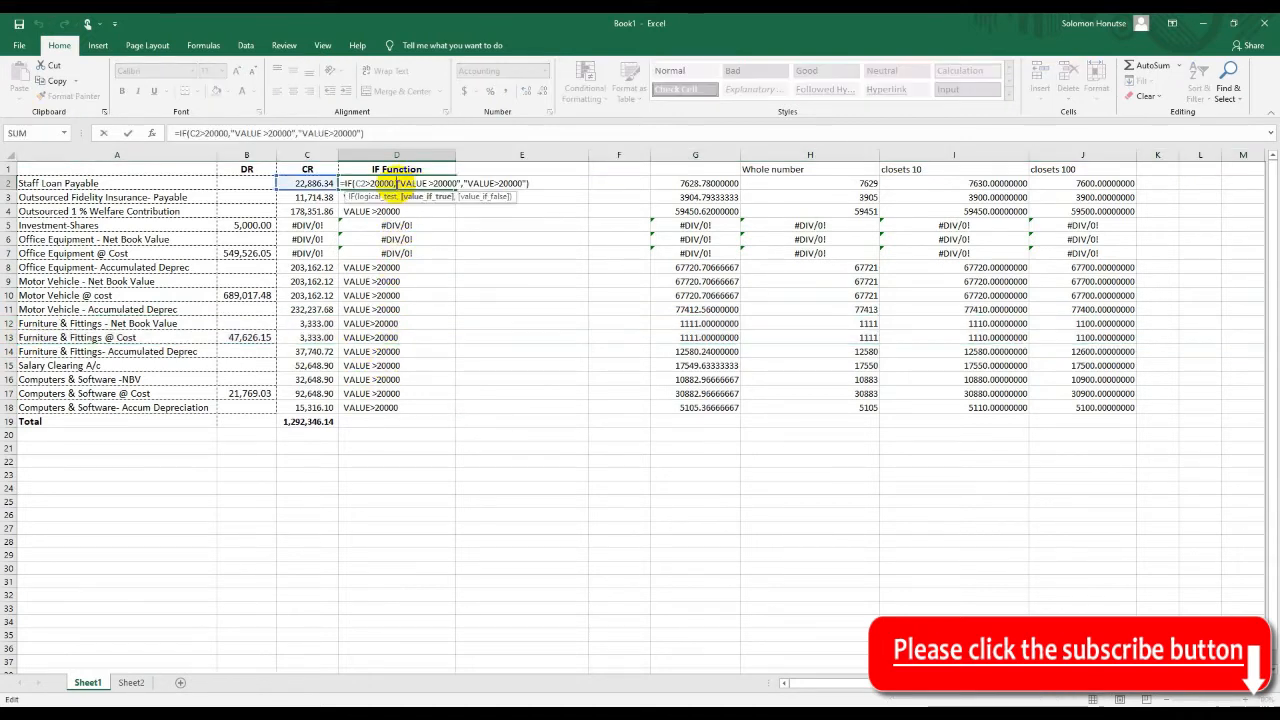
pyautogui.click(332, 132)
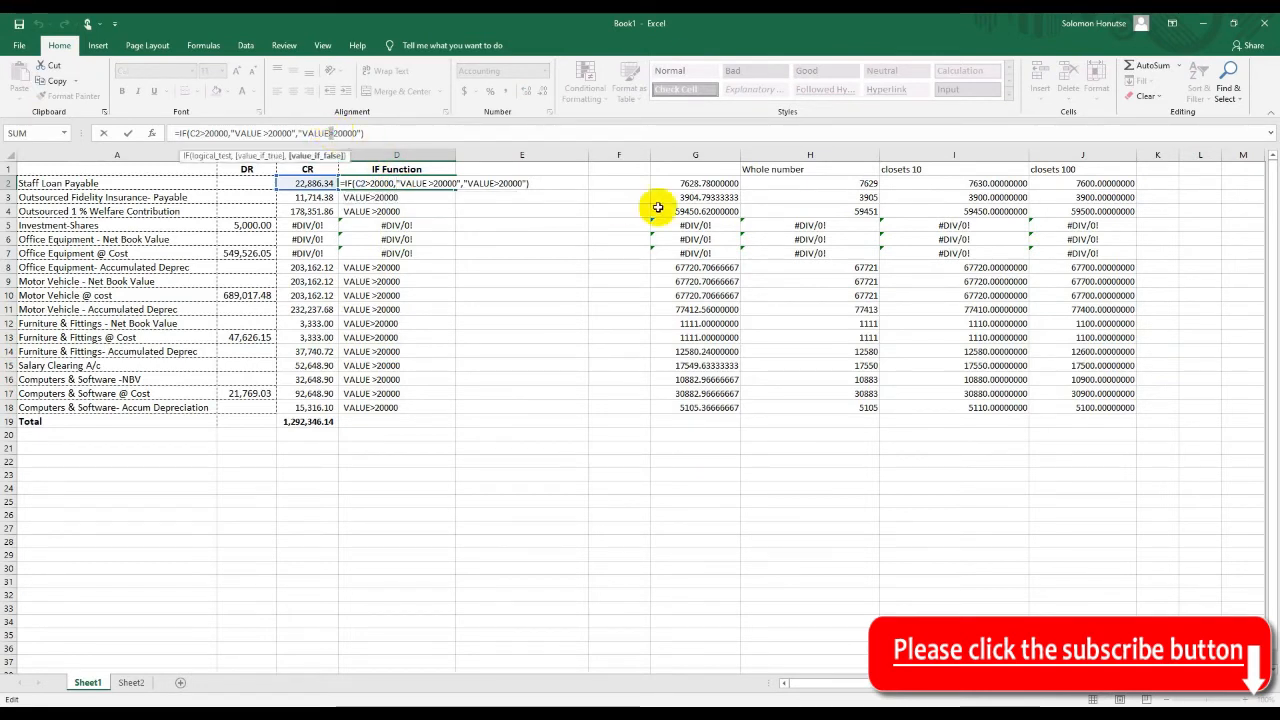
pyautogui.press('Escape')
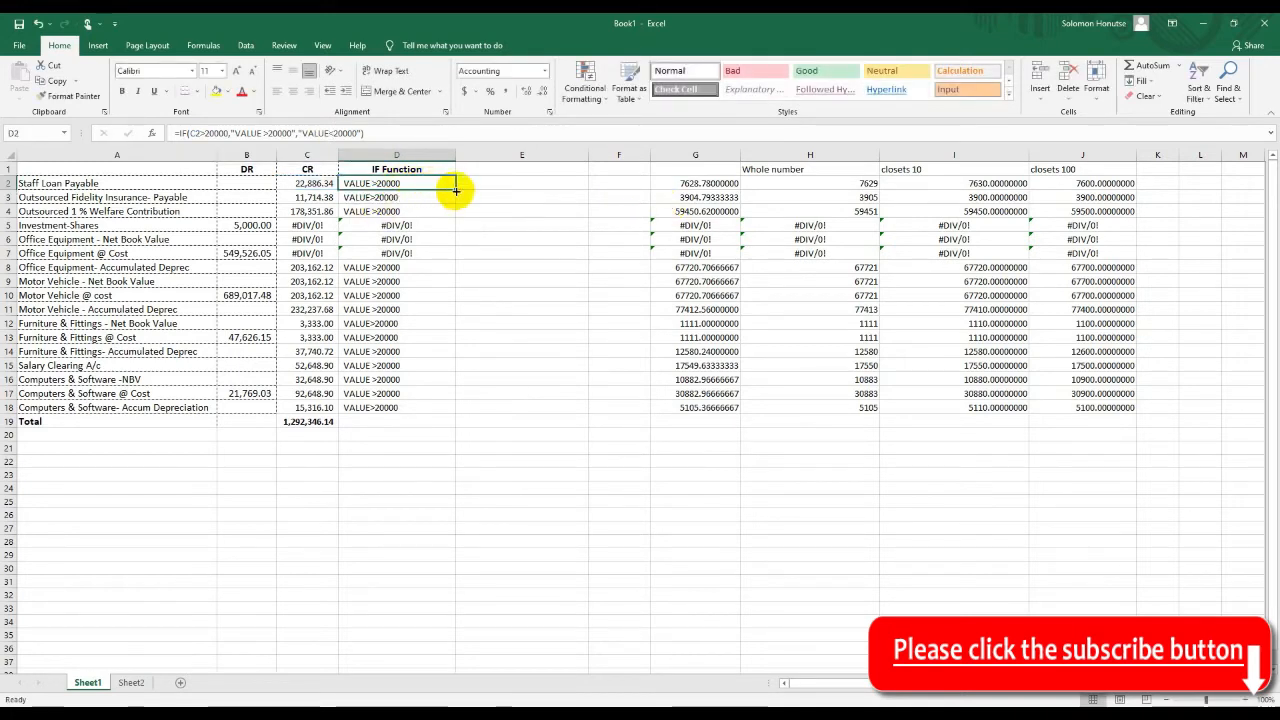
pyautogui.doubleClick(455, 190)
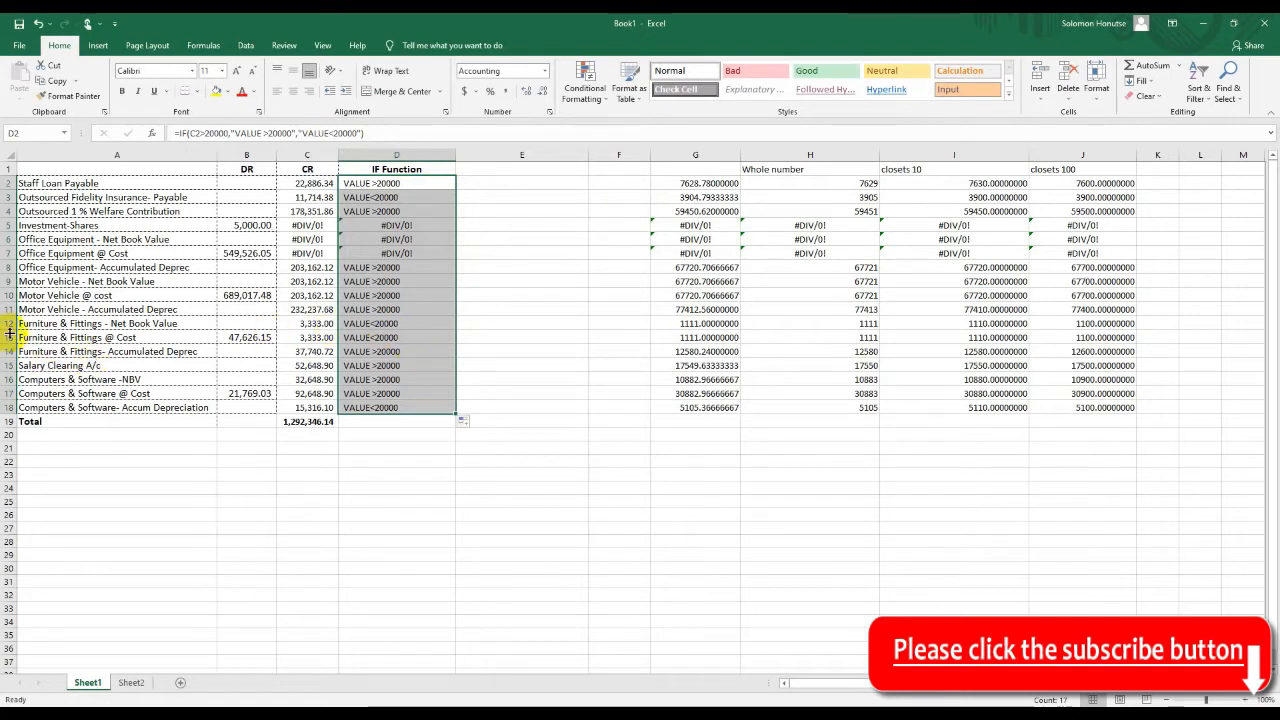
# Apply the fill color to rows 12 and 13, the Furniture & Fittings net book value and cost rows.
pyautogui.moveTo(8, 323); pyautogui.dragTo(10, 337)
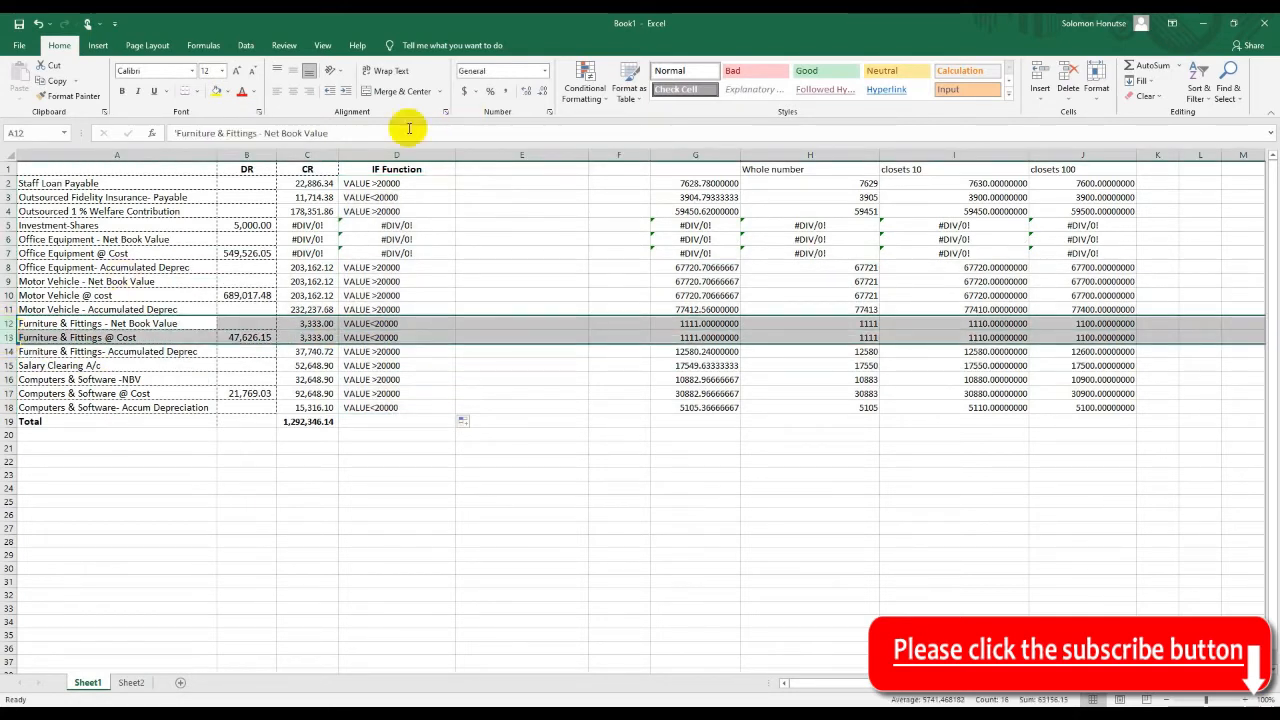
pyautogui.click(215, 91)
pyautogui.click(506, 380)
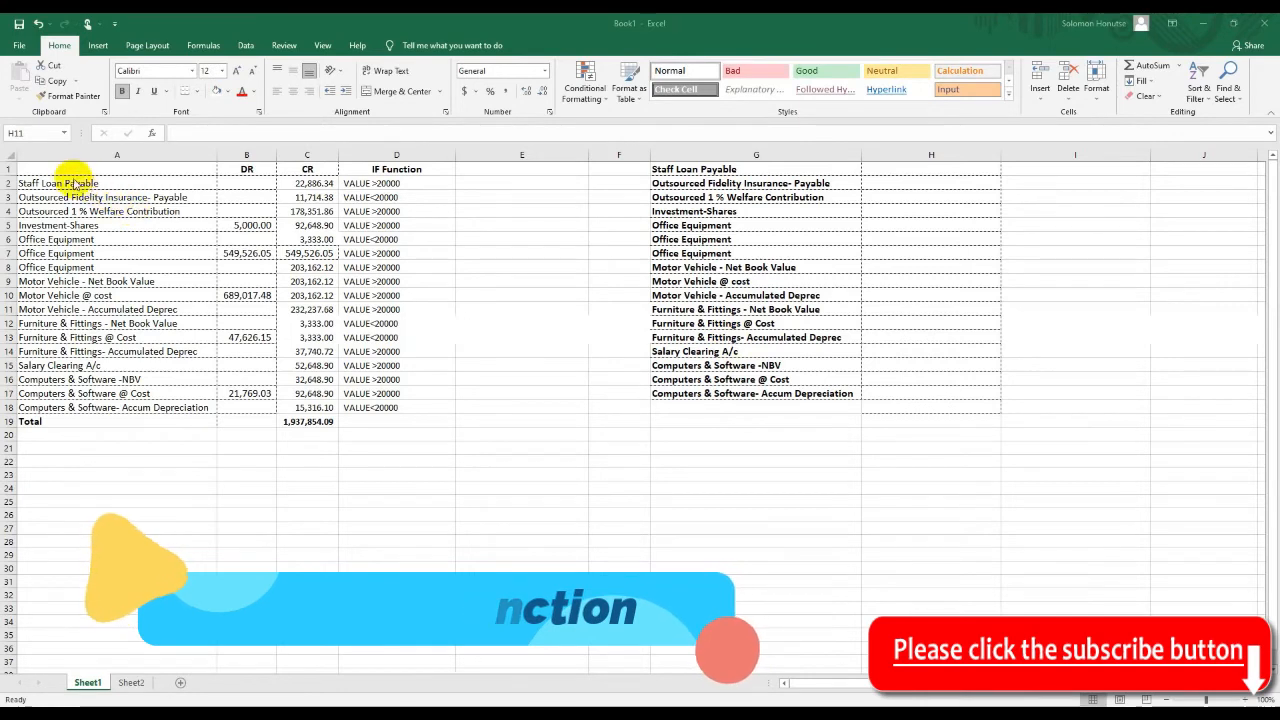
# Review the account names in column A, the empty range H1:H17 and the Staff Loan Payable label in G1.
pyautogui.click(68, 183)
pyautogui.moveTo(68, 183); pyautogui.dragTo(120, 393)
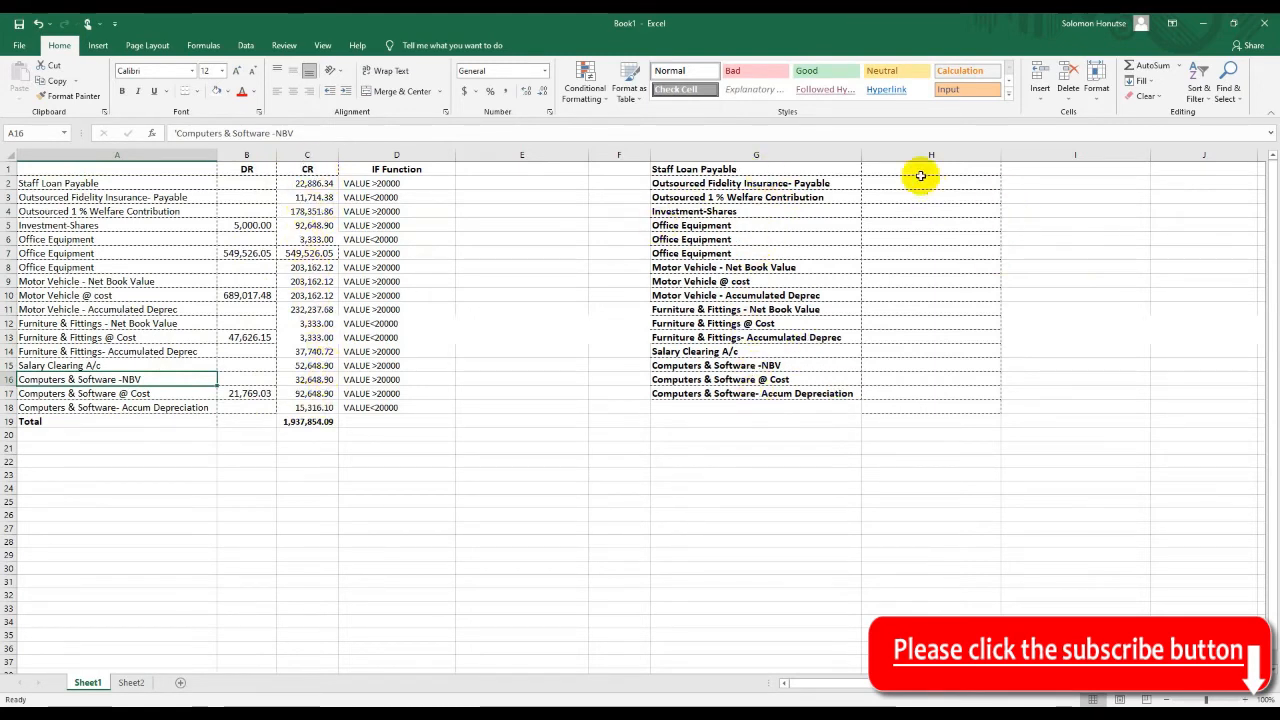
pyautogui.moveTo(929, 171); pyautogui.dragTo(940, 392)
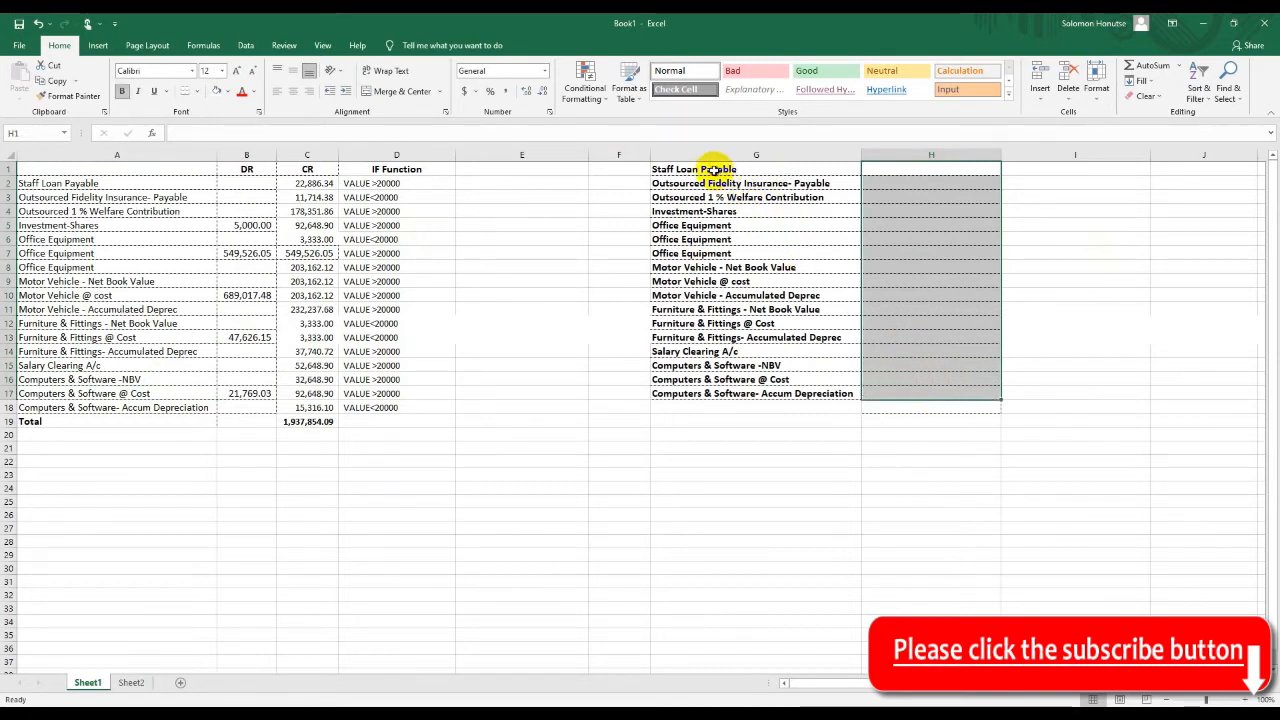
pyautogui.click(716, 169)
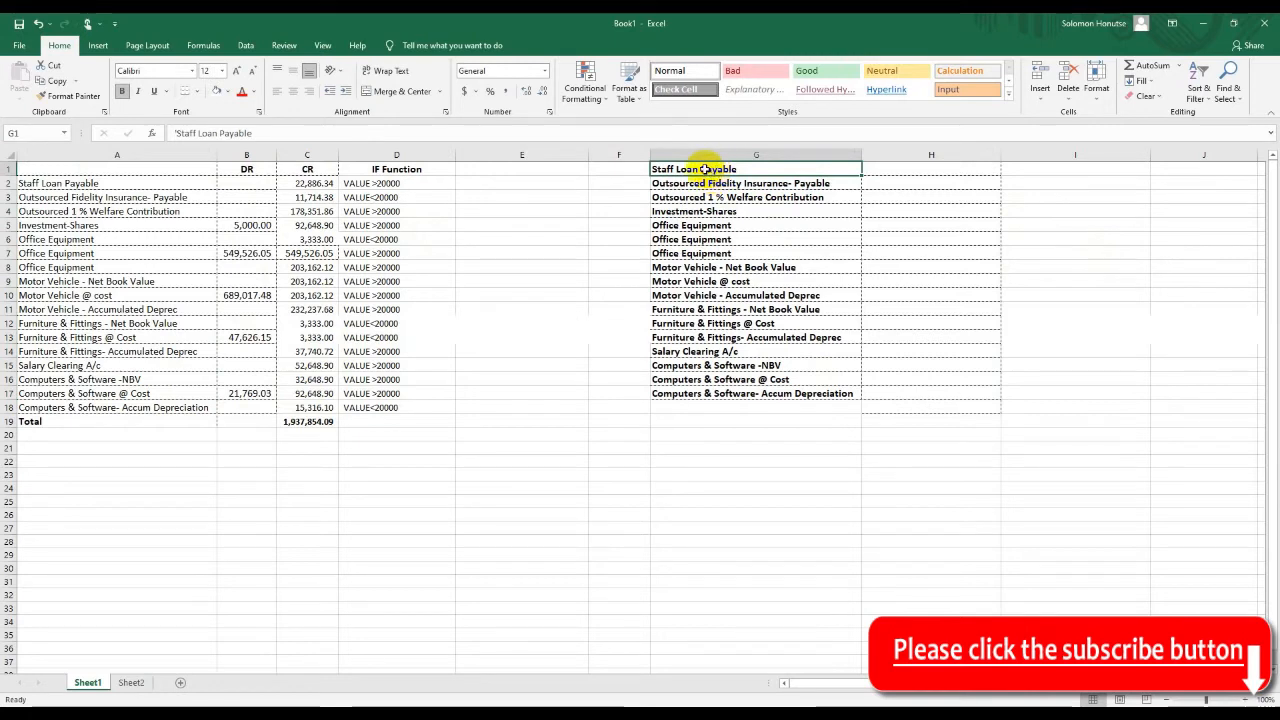
# Examine the account data in A2:C18, the CR amounts in column C and the empty column H.
pyautogui.moveTo(24, 182); pyautogui.dragTo(332, 407)
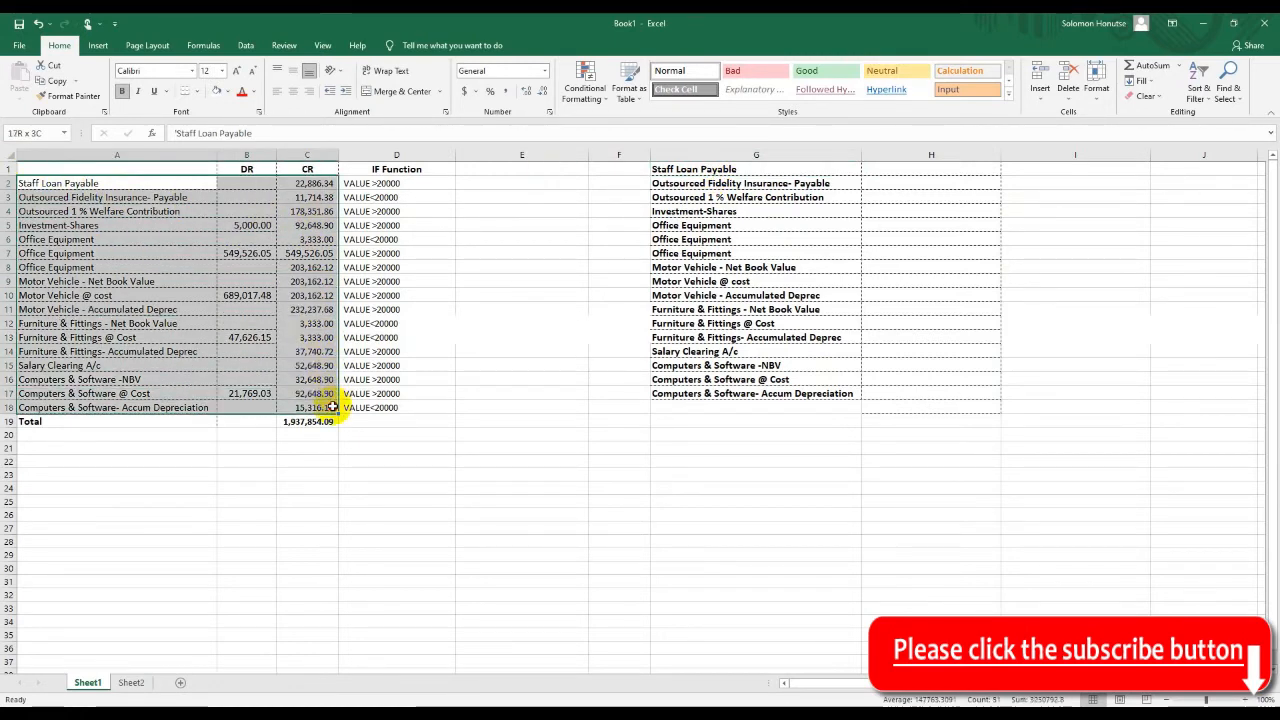
pyautogui.click(311, 155)
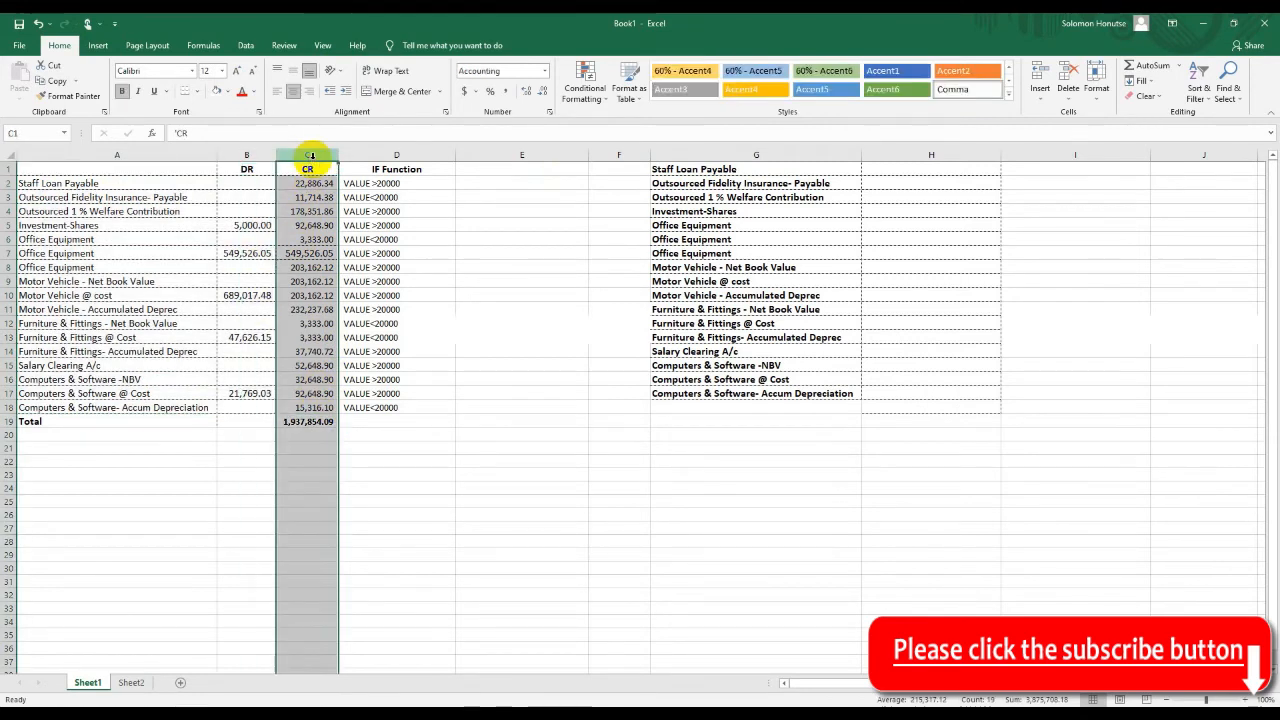
pyautogui.click(915, 155)
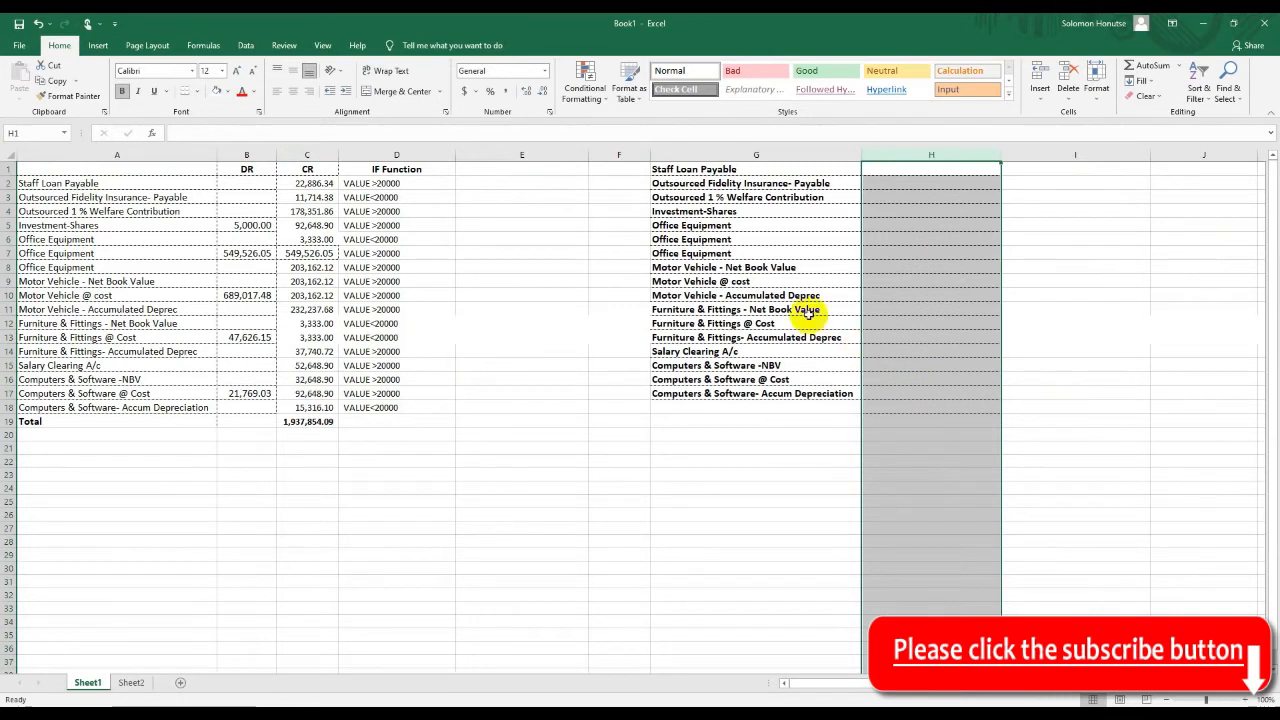
# Start a VLOOKUP formula in H1 with G1 as lookup value and the absolute range $A$2:$C$18 as table array.
pyautogui.click(883, 169)
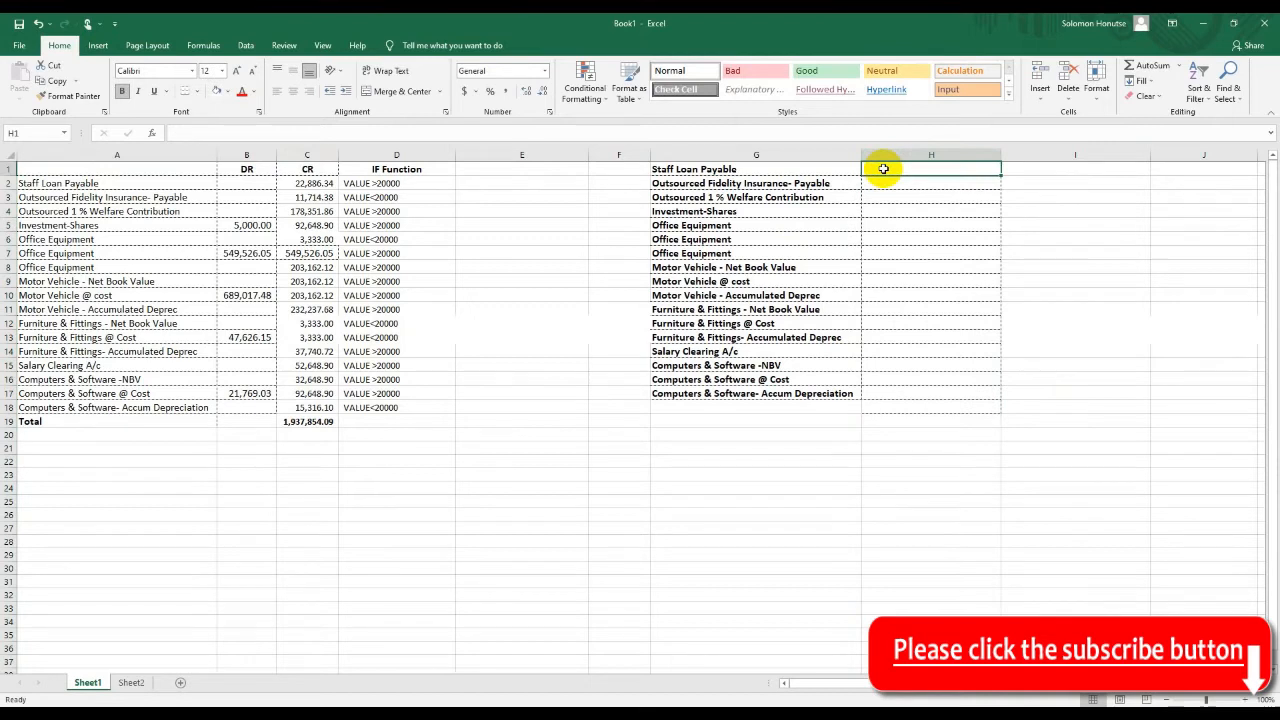
pyautogui.write('=vlo')
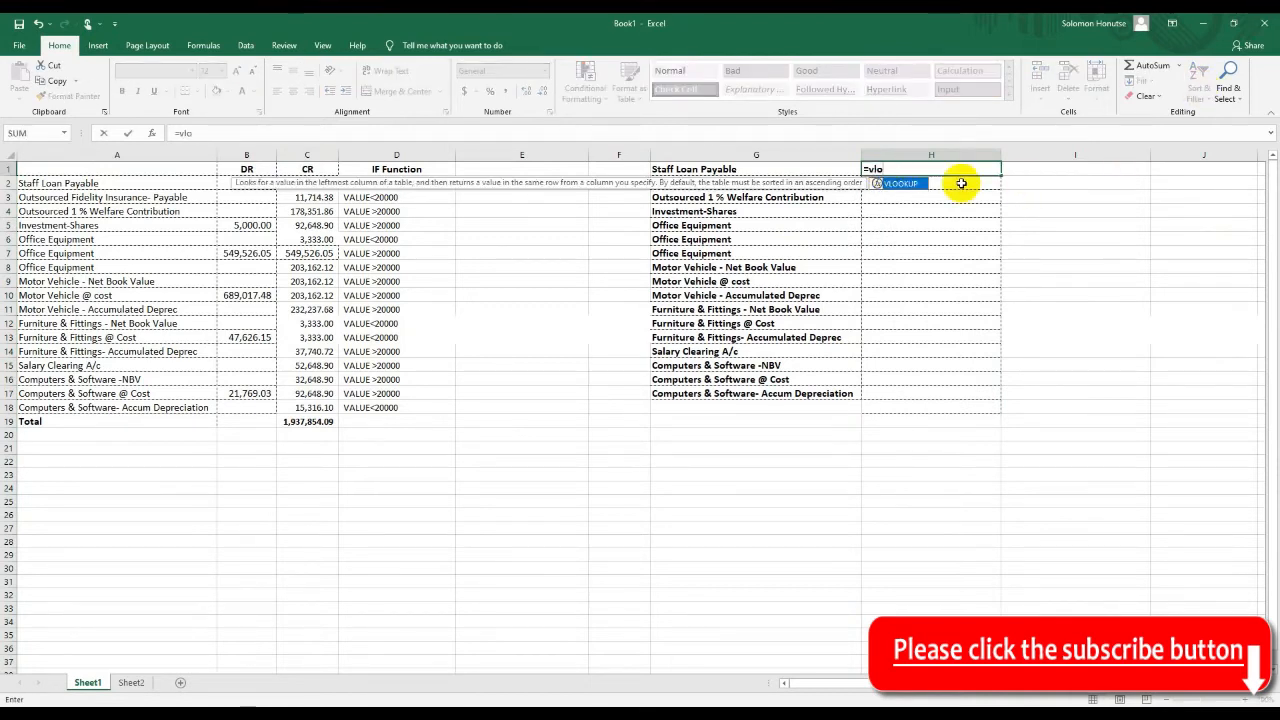
pyautogui.doubleClick(902, 187)
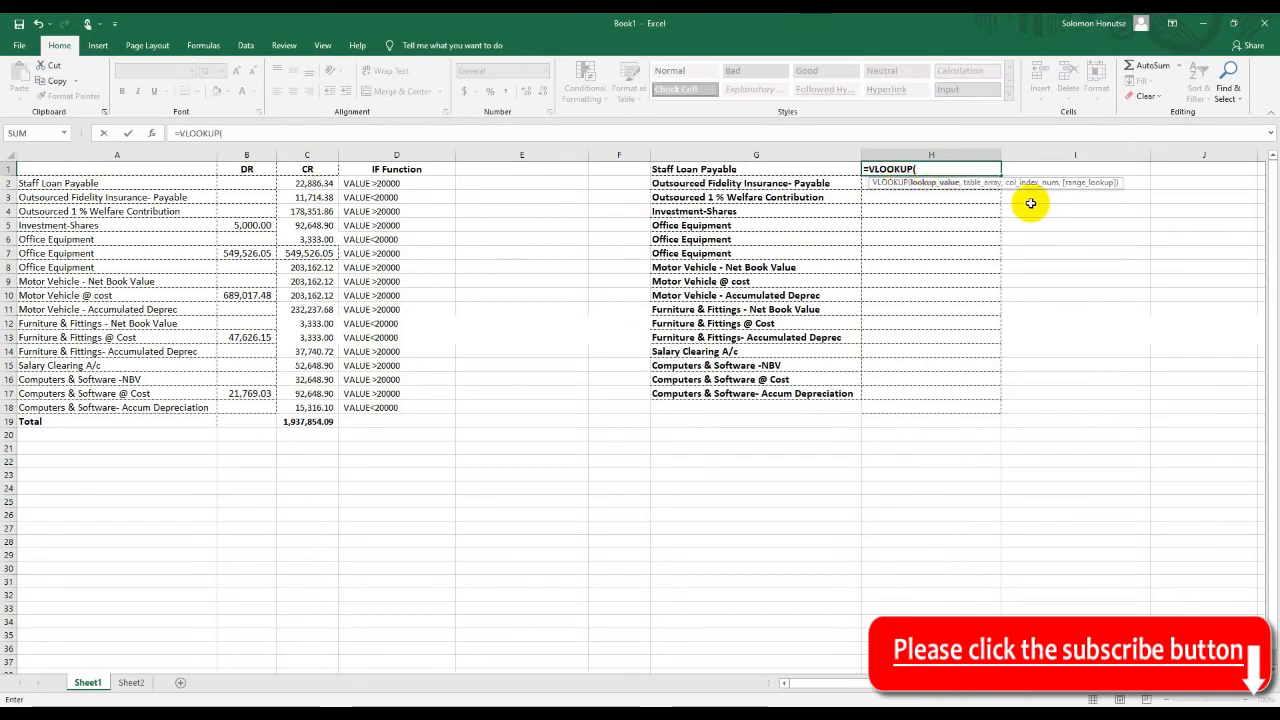
pyautogui.click(703, 169)
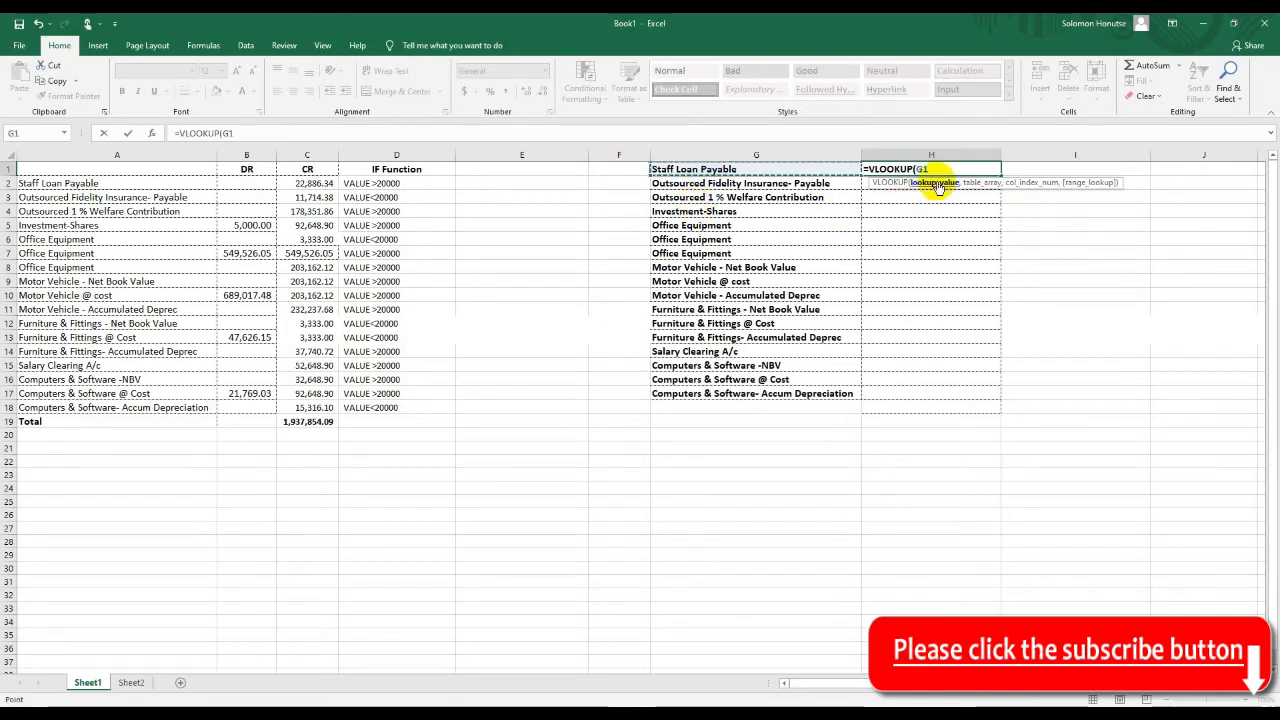
pyautogui.write(',')
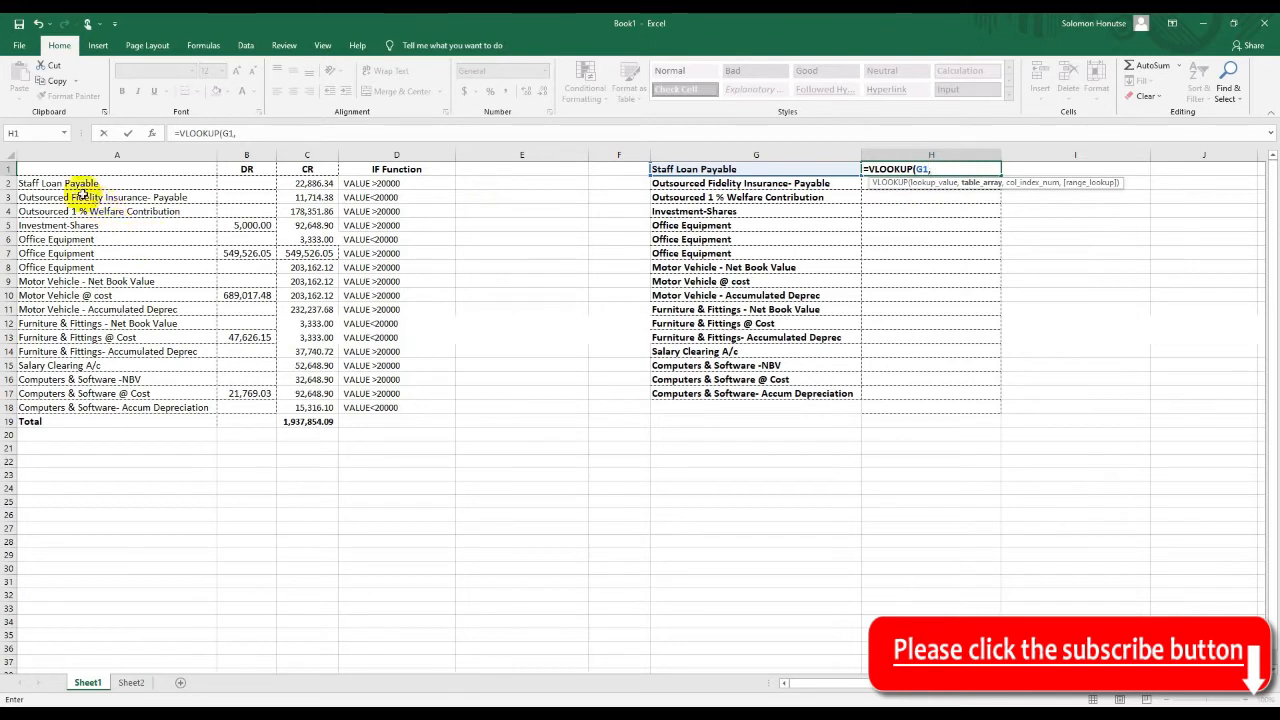
pyautogui.moveTo(30, 183); pyautogui.dragTo(306, 410)
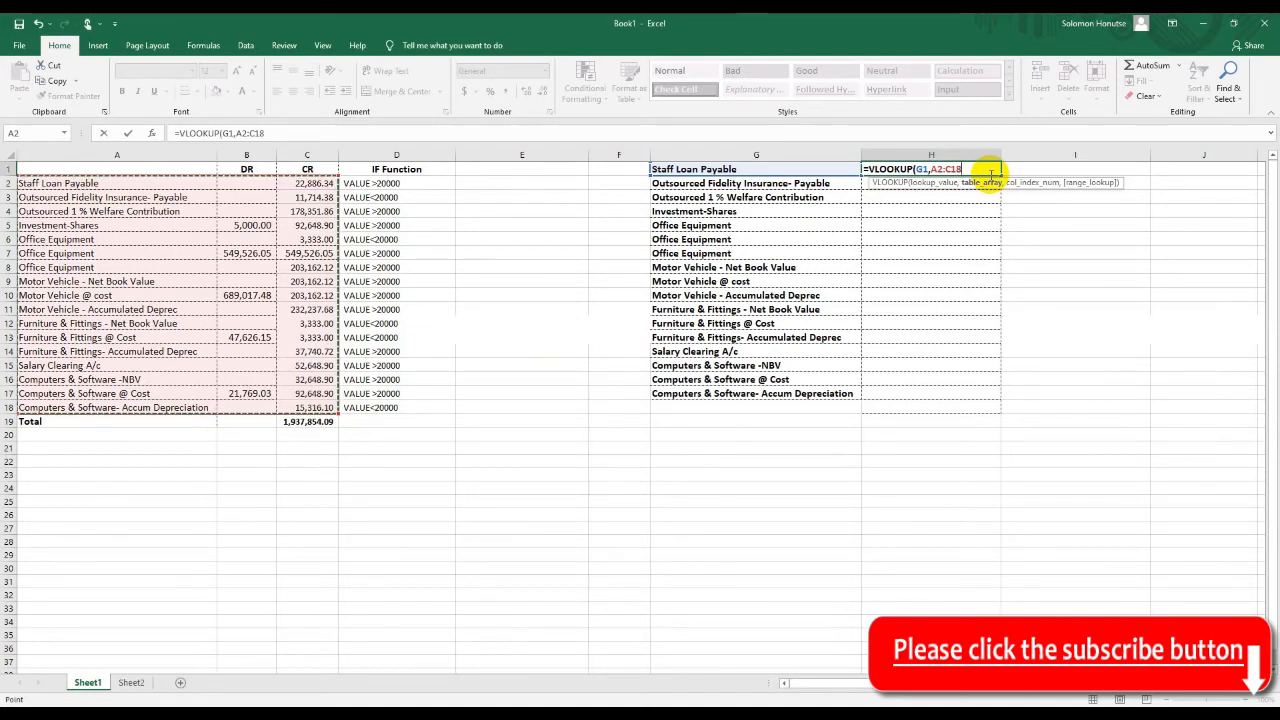
pyautogui.press('F4')
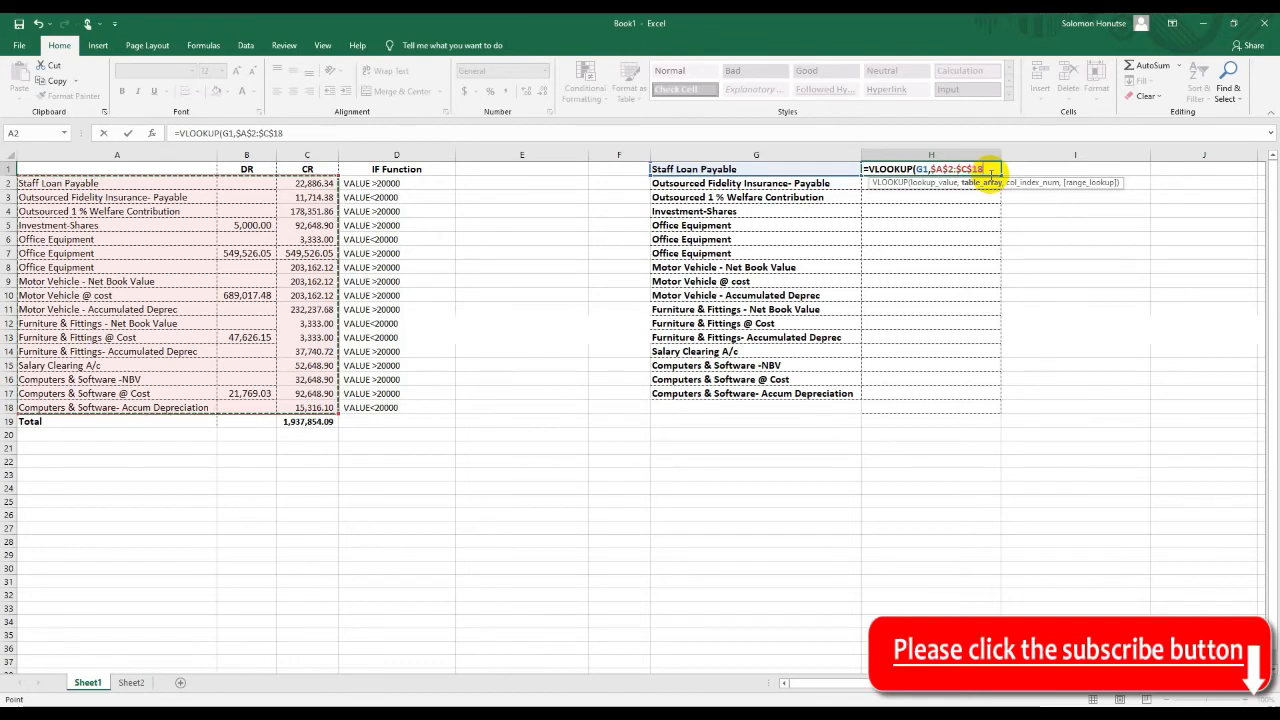
# Complete H1's VLOOKUP with column index 3 and FALSE for an exact match, and enter the formula.
pyautogui.write(',')
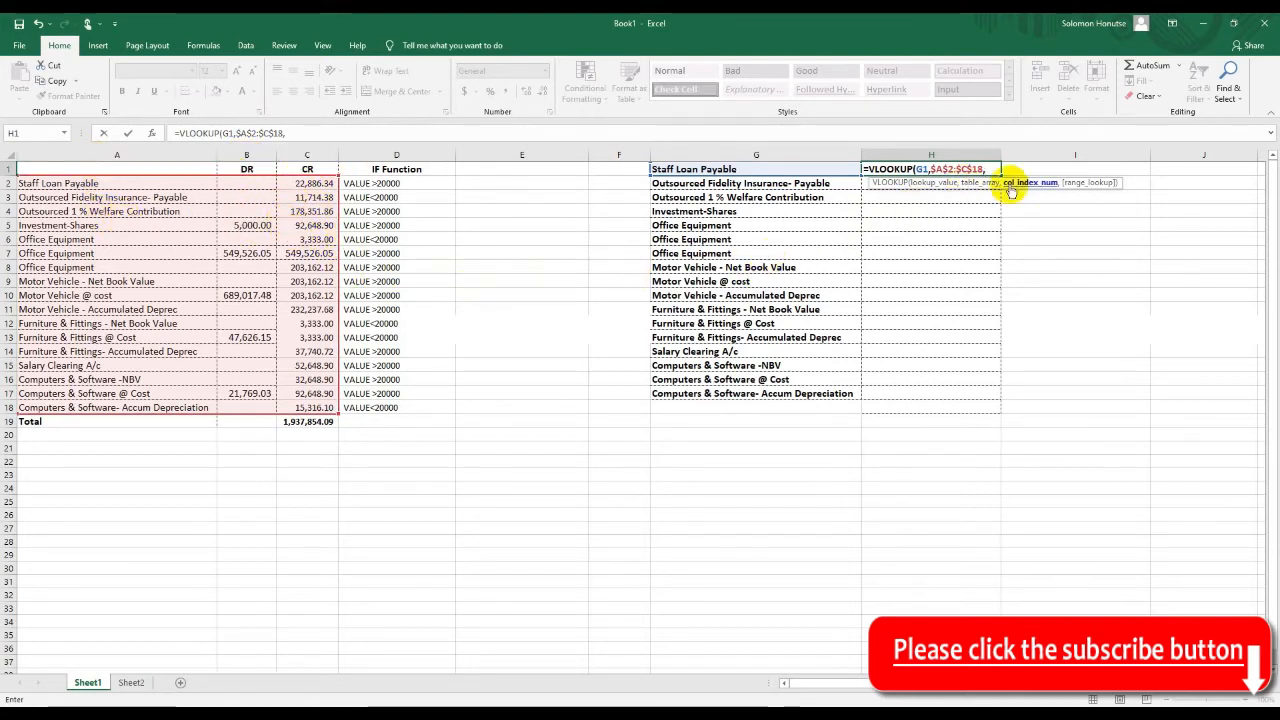
pyautogui.write('3')
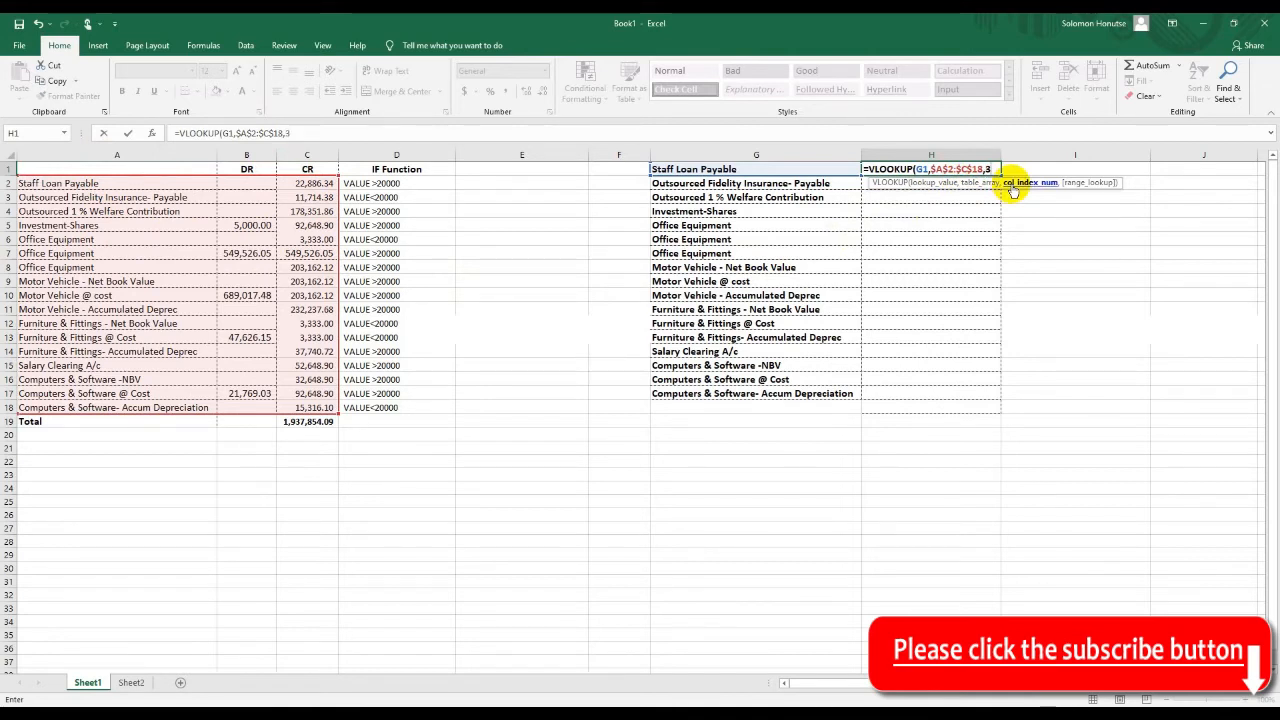
pyautogui.write(',FALSE')
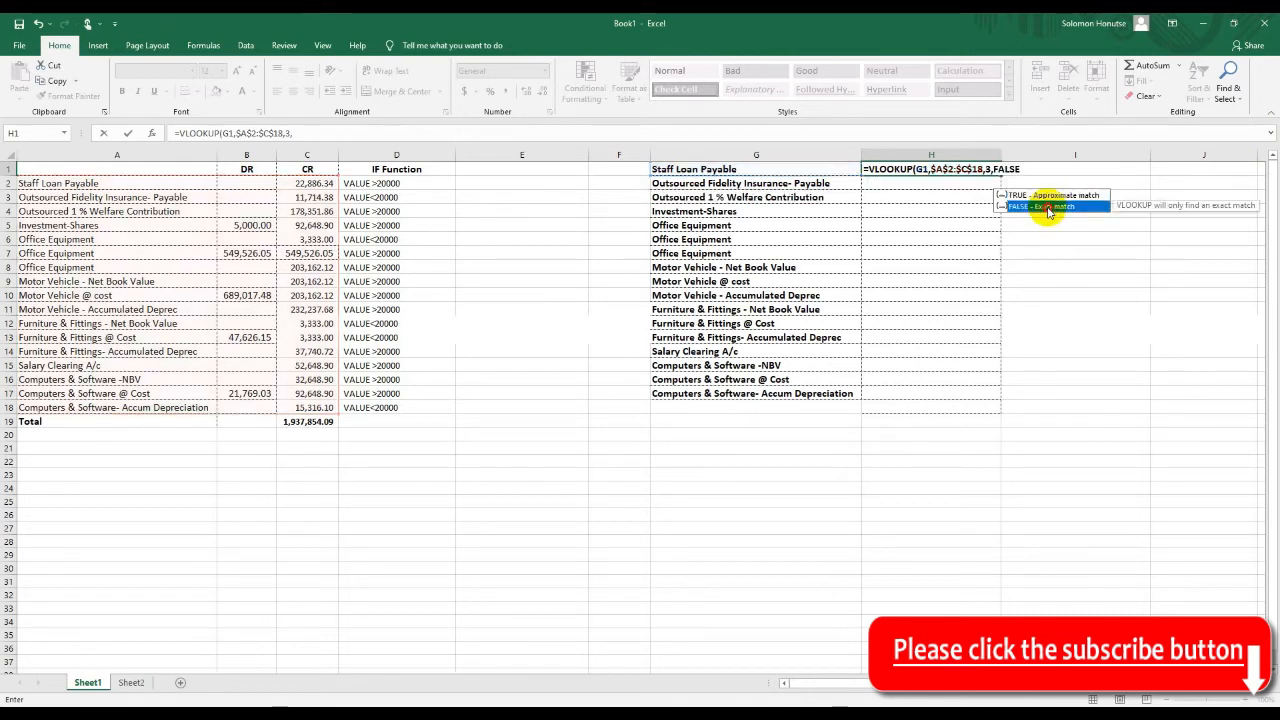
pyautogui.doubleClick(1048, 207)
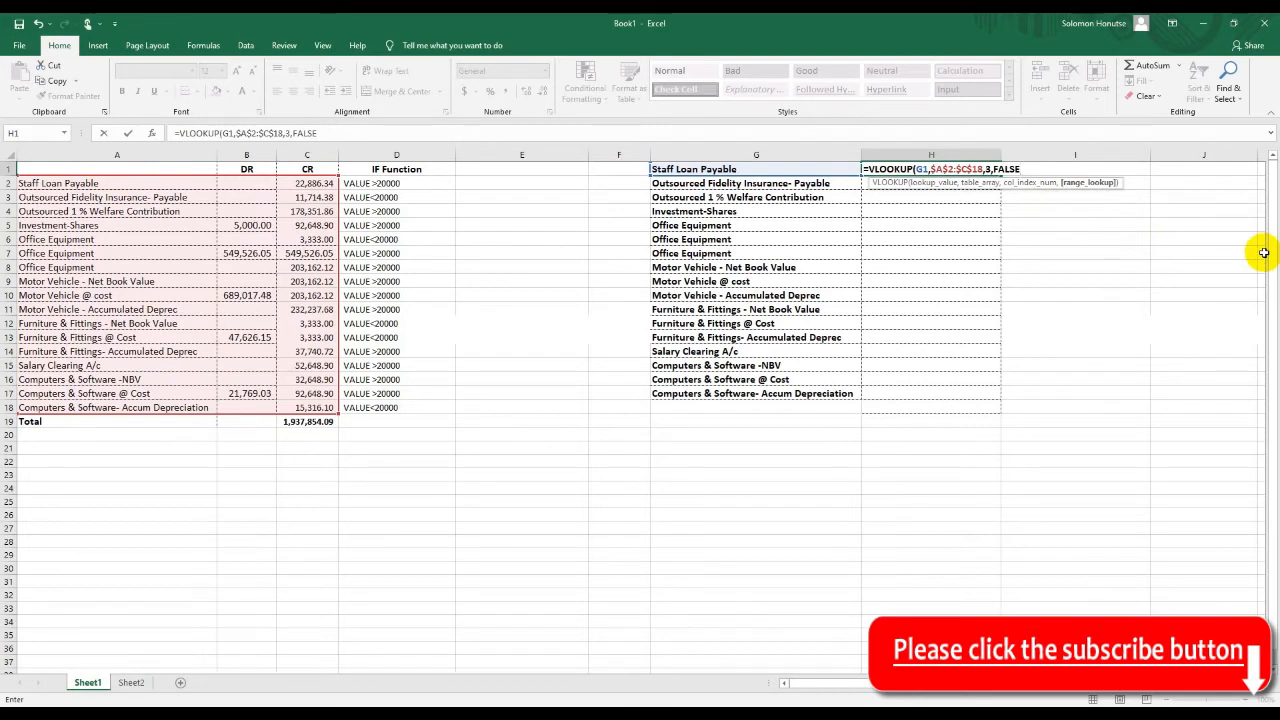
pyautogui.write(')')
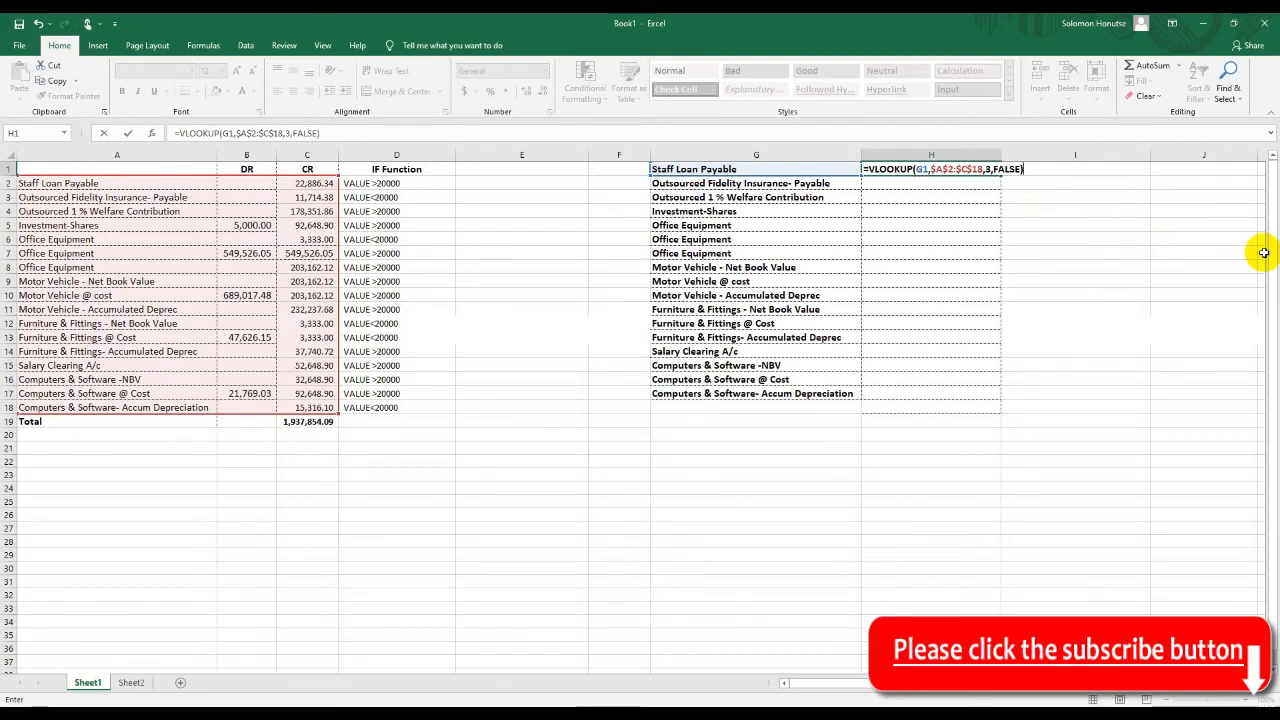
pyautogui.press('Return')
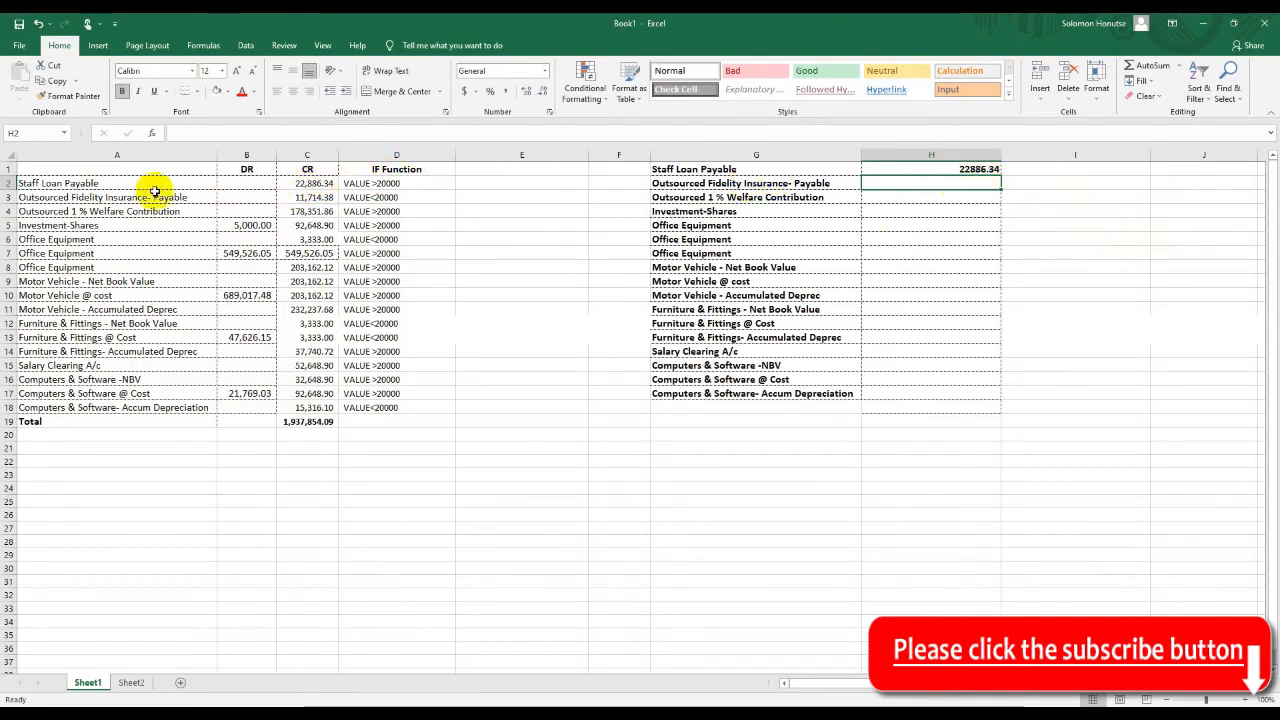
# Fill the VLOOKUP formula from H1 down to H17 and select the Motor Vehicle - Accumulated Deprec label in G10.
pyautogui.click(987, 171)
pyautogui.moveTo(1002, 176); pyautogui.dragTo(1000, 393)
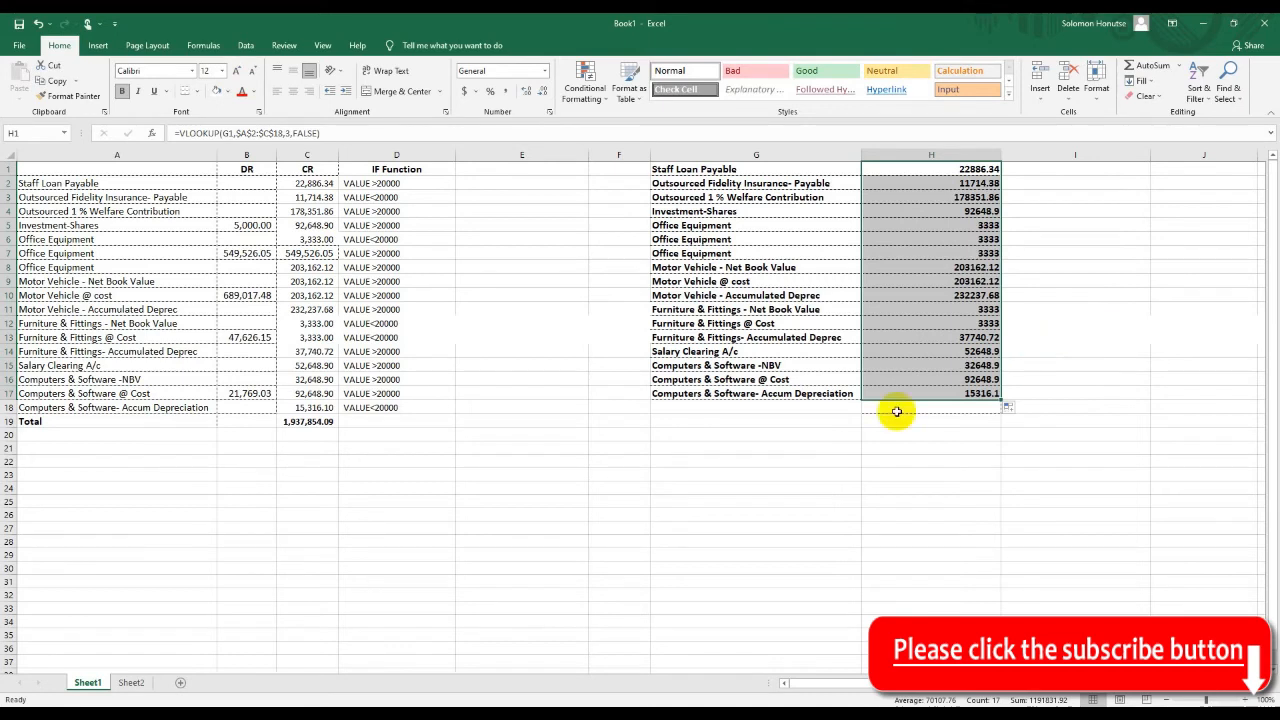
pyautogui.click(725, 295)
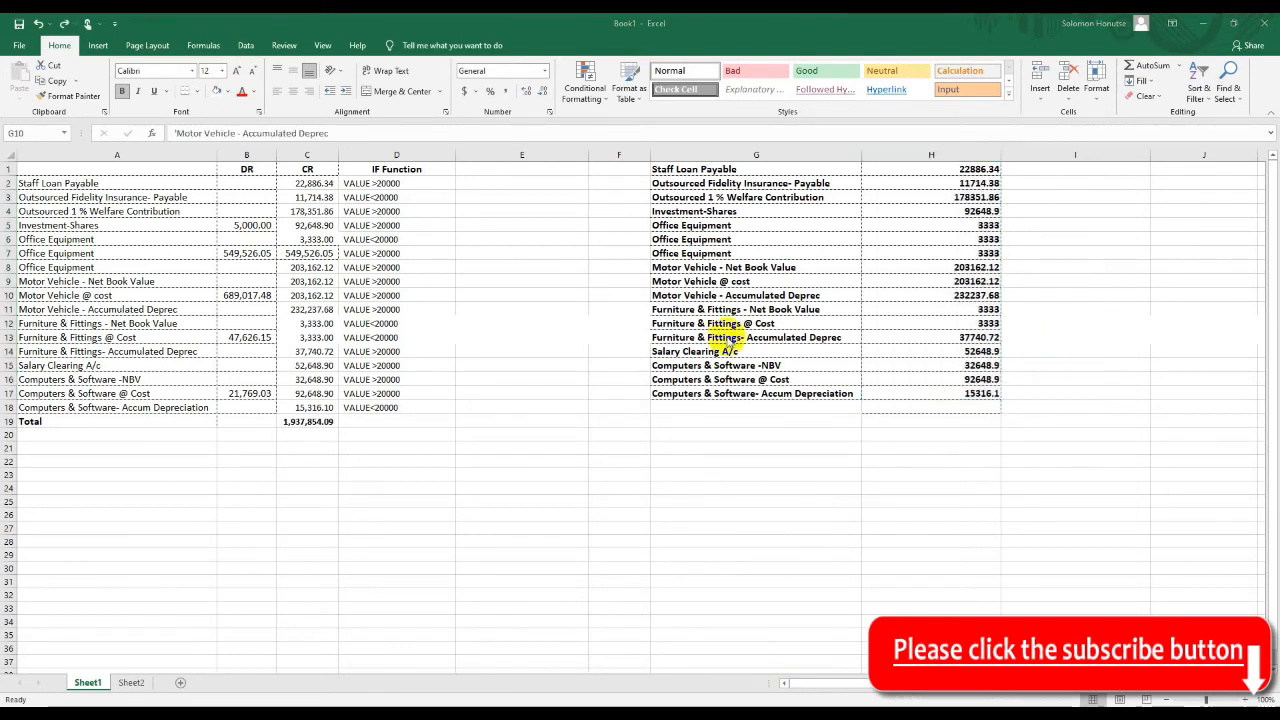